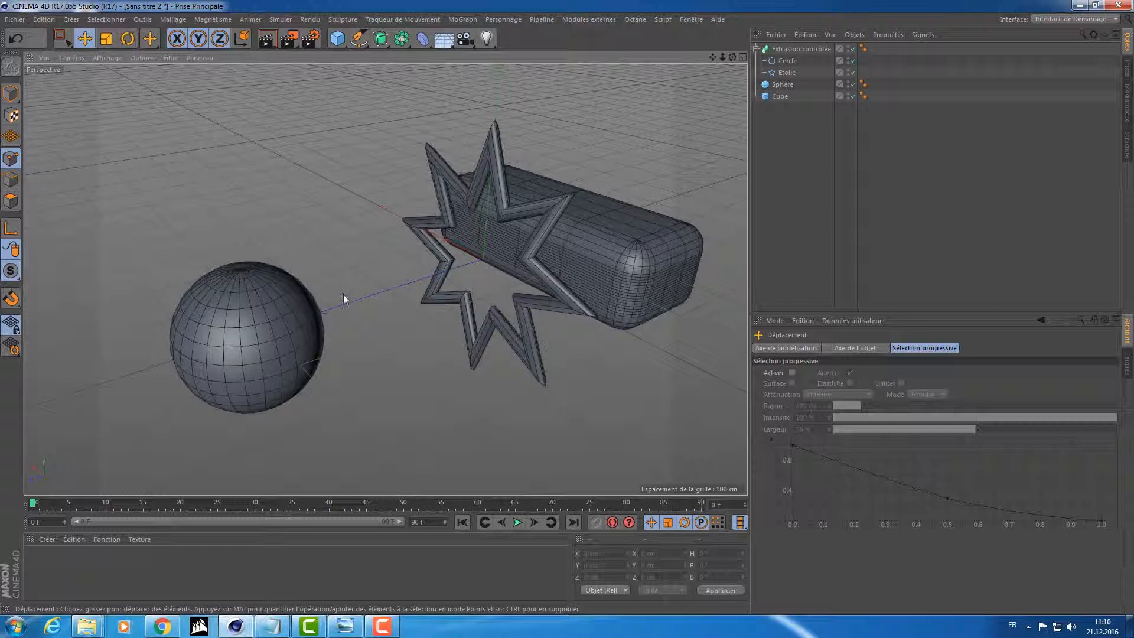
click(127, 585)
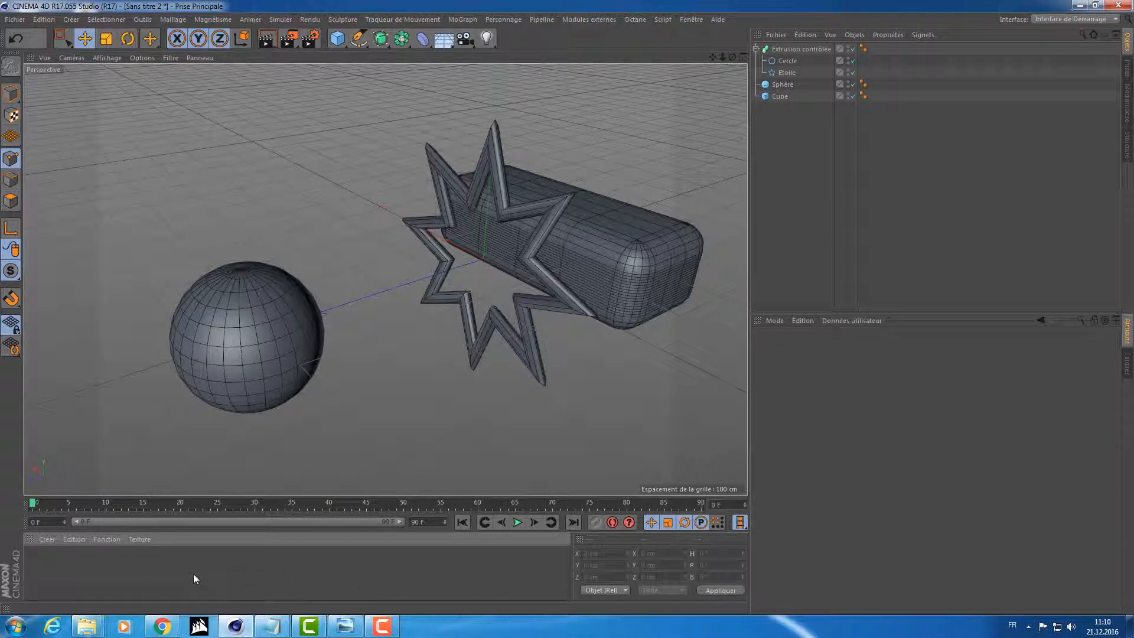
click(46, 539)
mouse_move(130, 538)
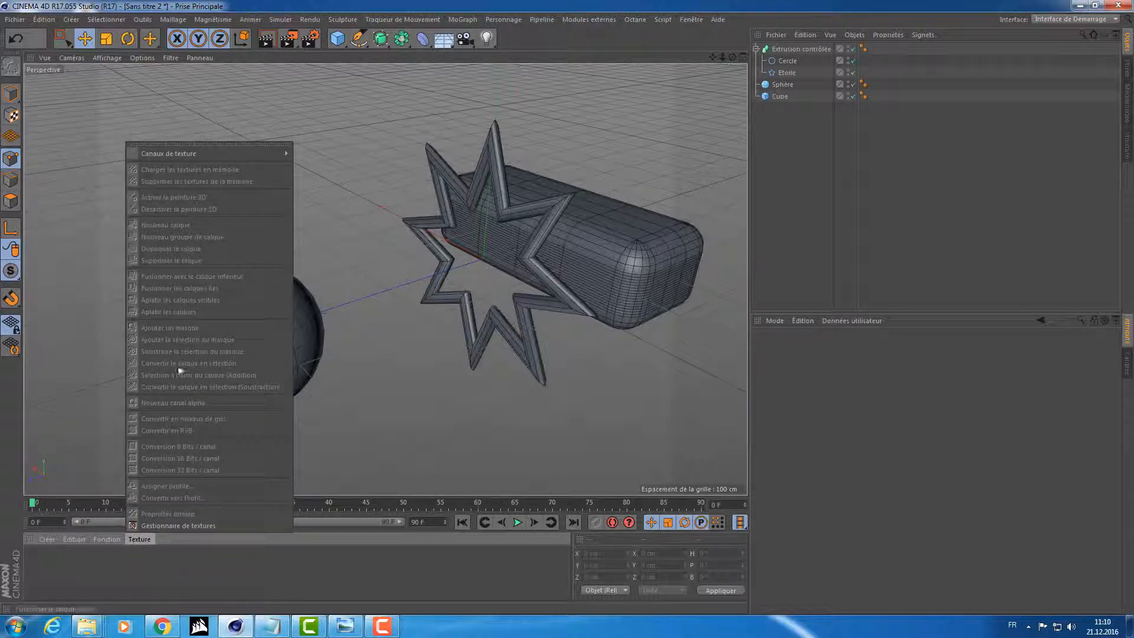
mouse_move(98, 546)
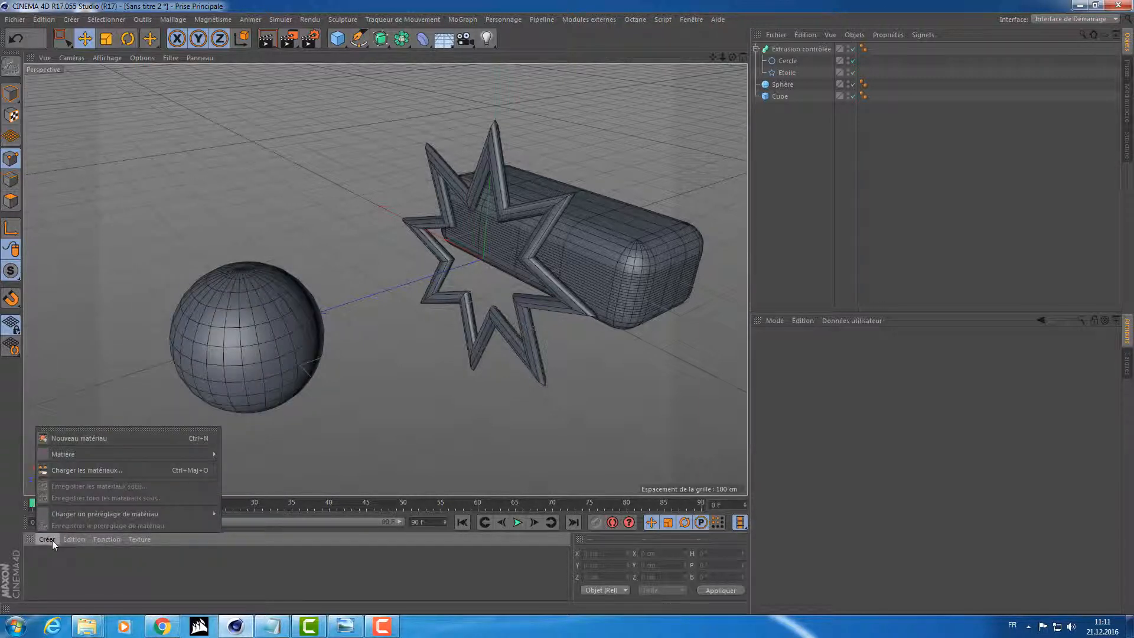
click(58, 568)
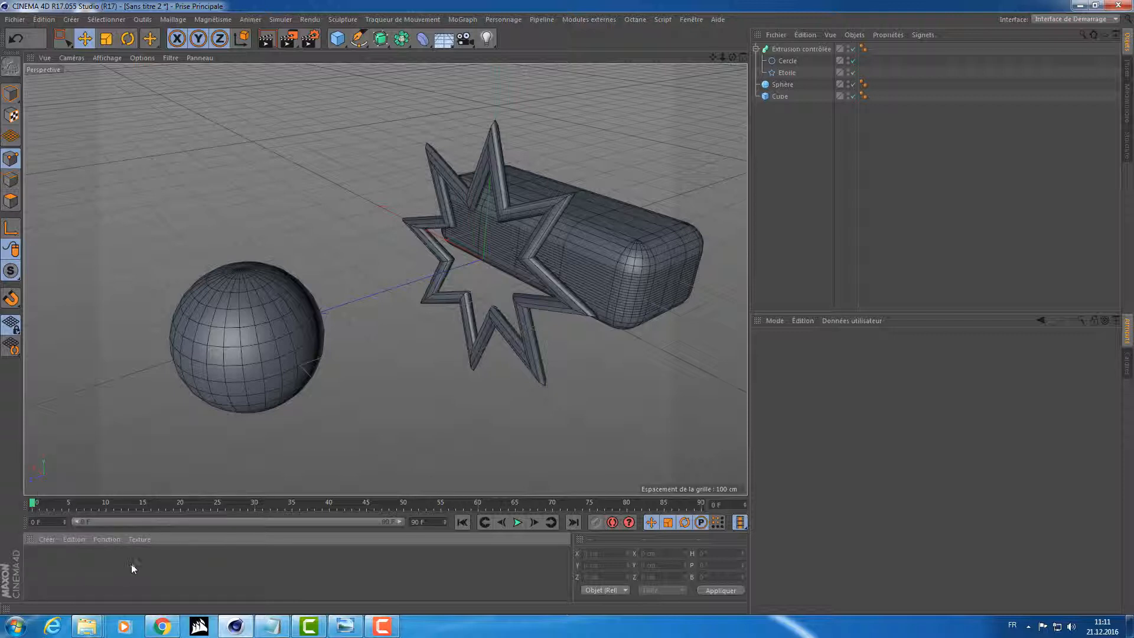
click(48, 540)
mouse_move(104, 454)
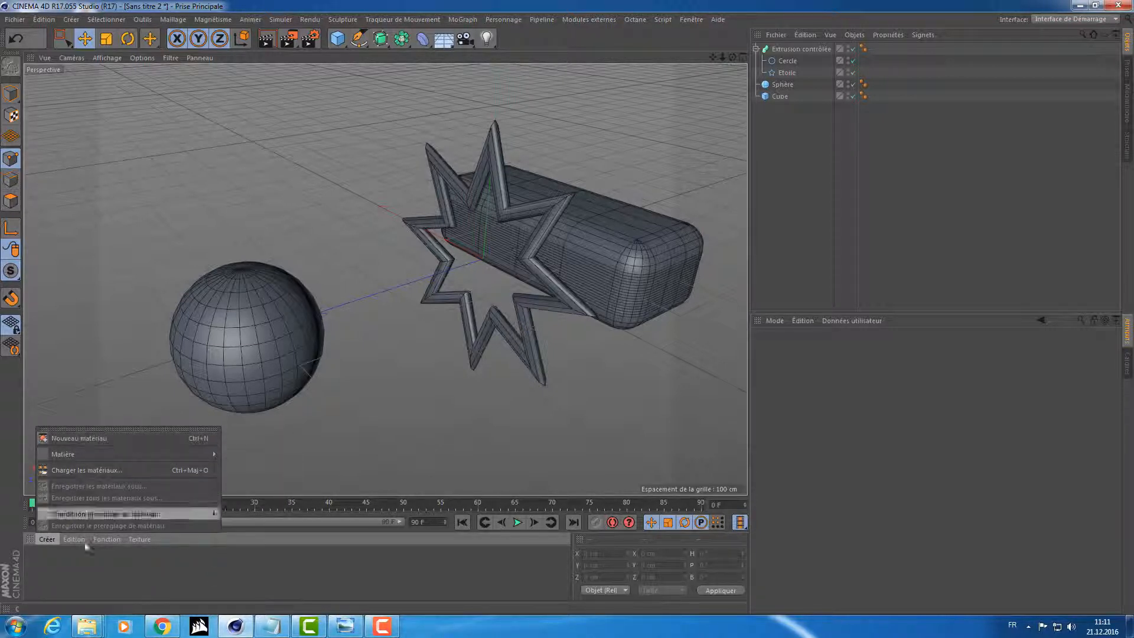
click(69, 569)
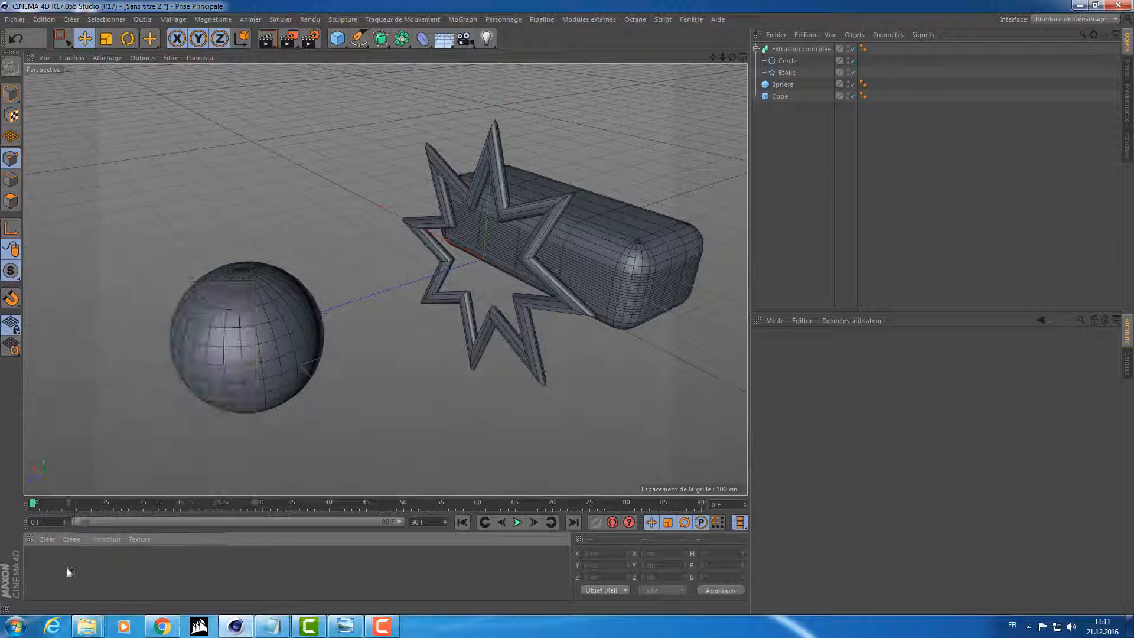
Create a new default material in the scene and leave it unselected.
double_click(119, 563)
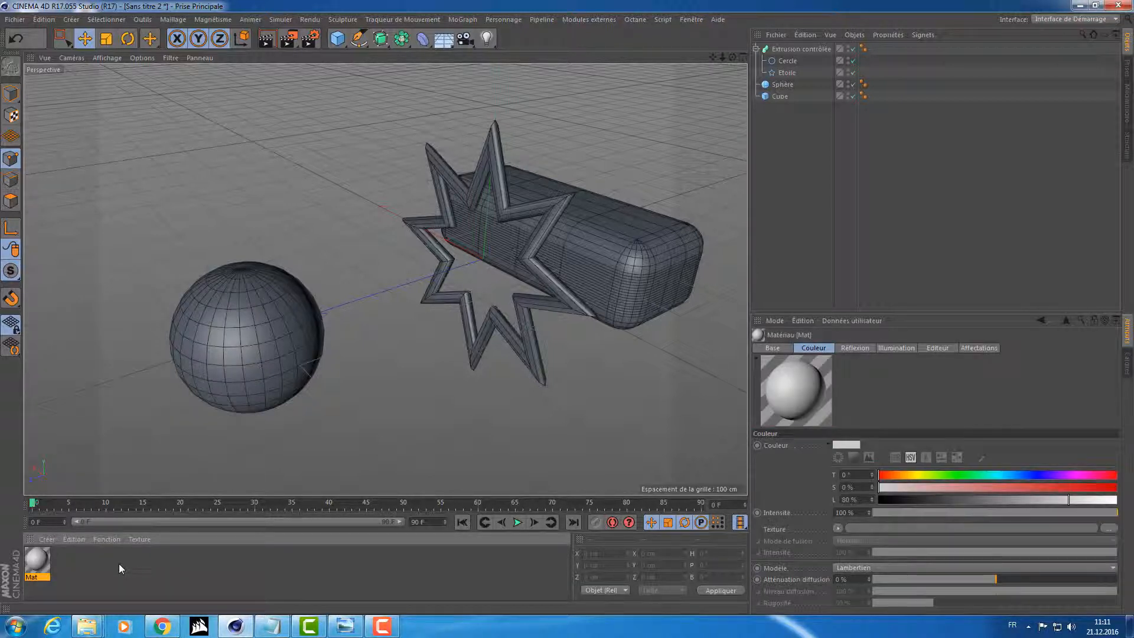
key(Delete)
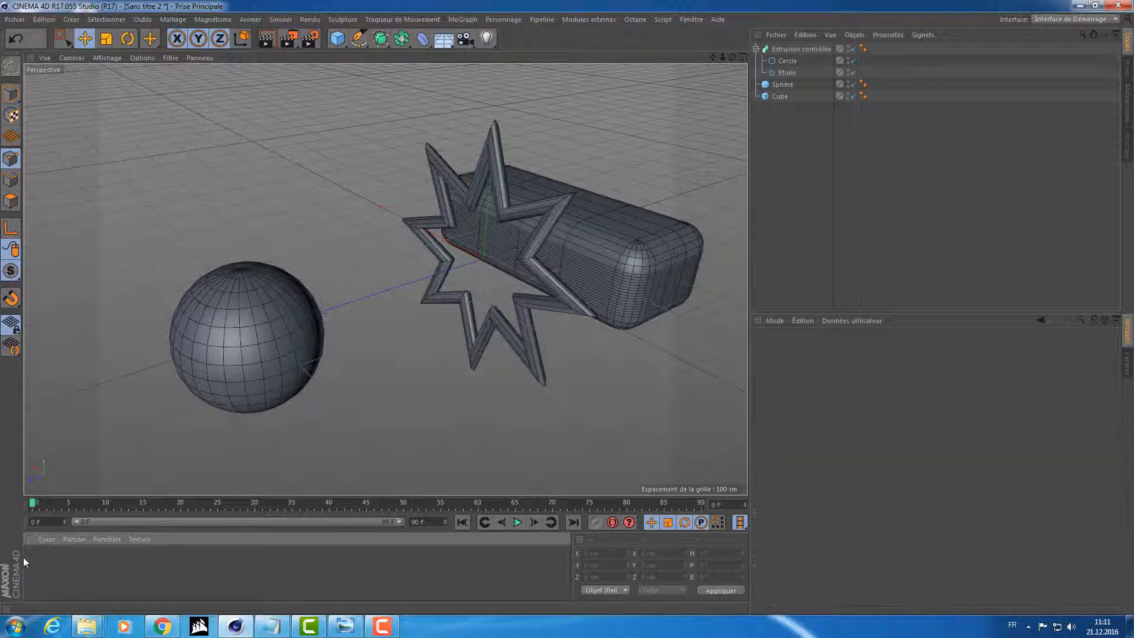
double_click(98, 580)
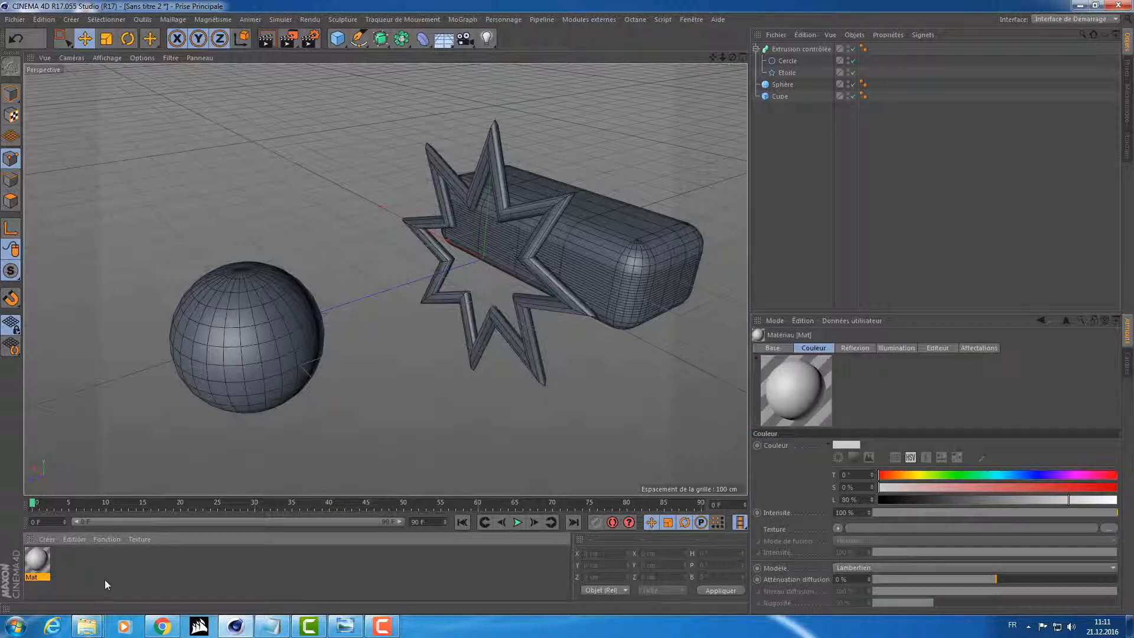
click(84, 557)
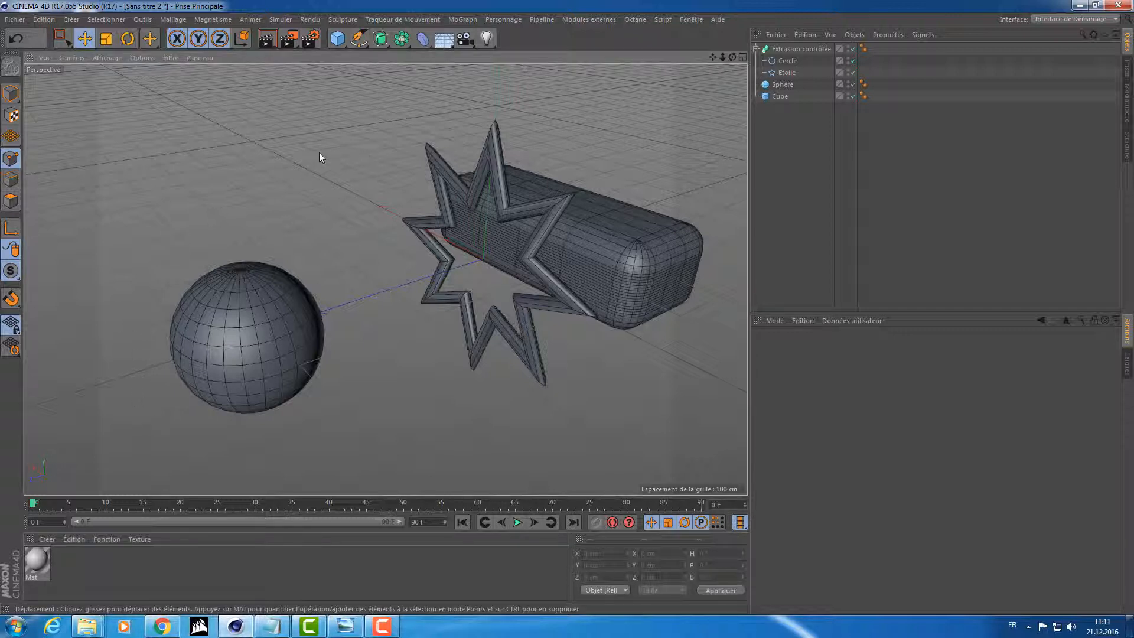
Create a default material in a new empty project and close that project without saving.
key(ctrl+n)
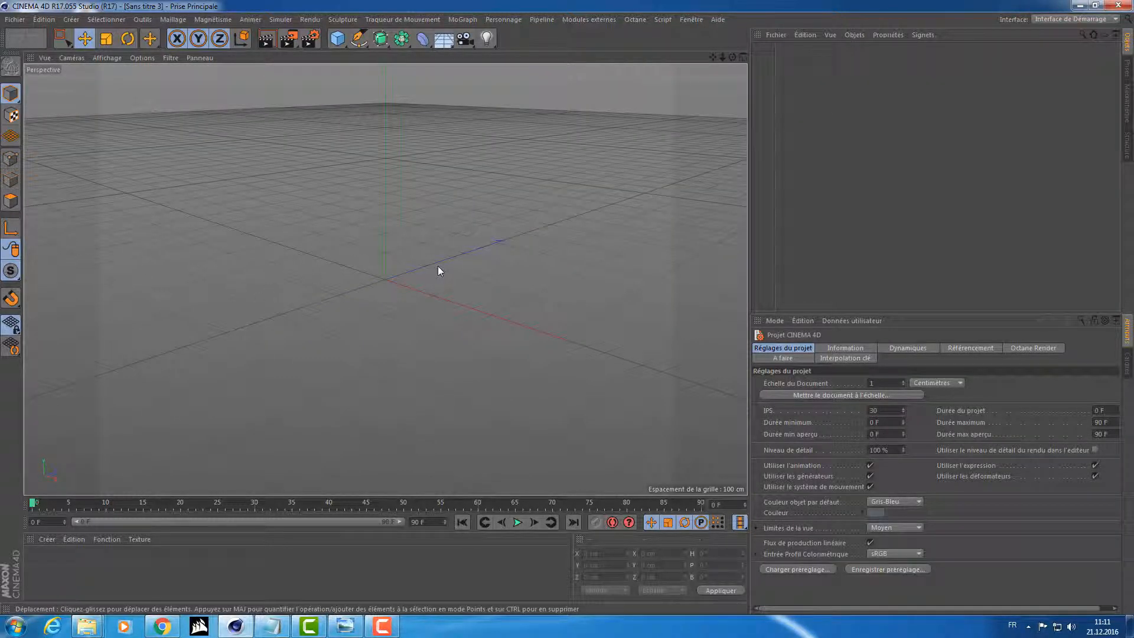
click(234, 575)
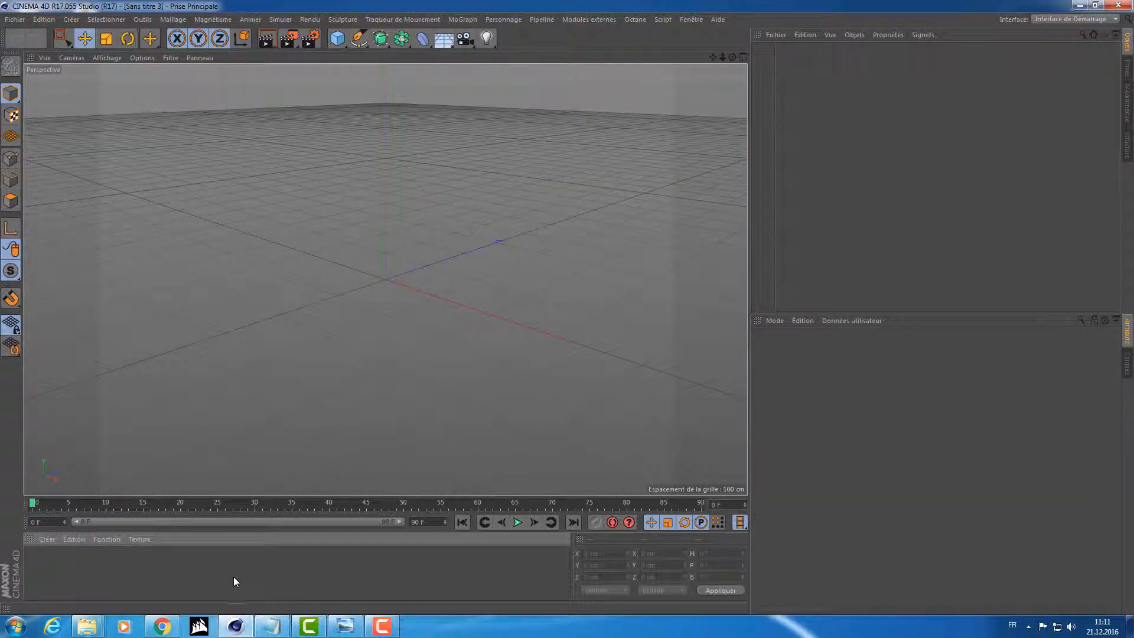
double_click(234, 574)
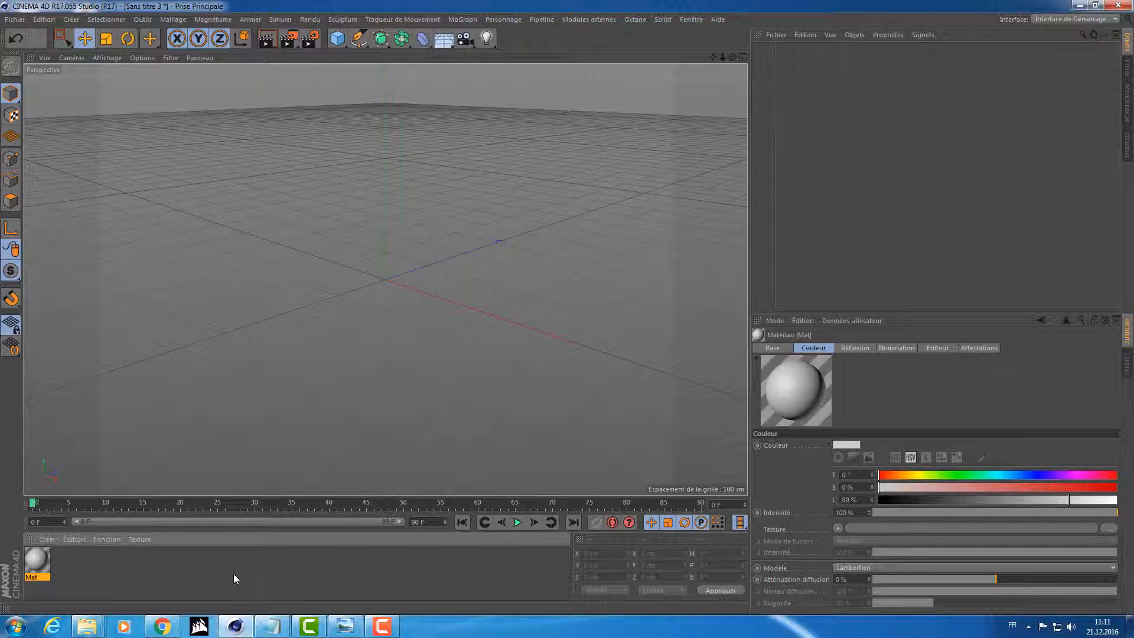
key(ctrl+F4)
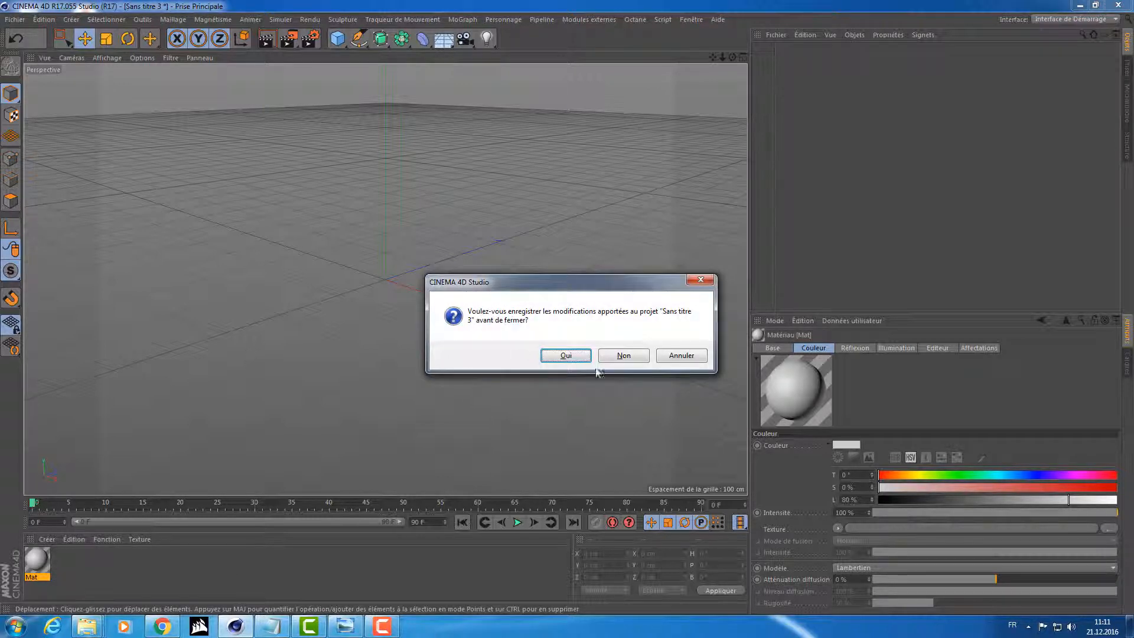
click(625, 360)
Add two more default materials to the scene, leaving three in total.
click(178, 580)
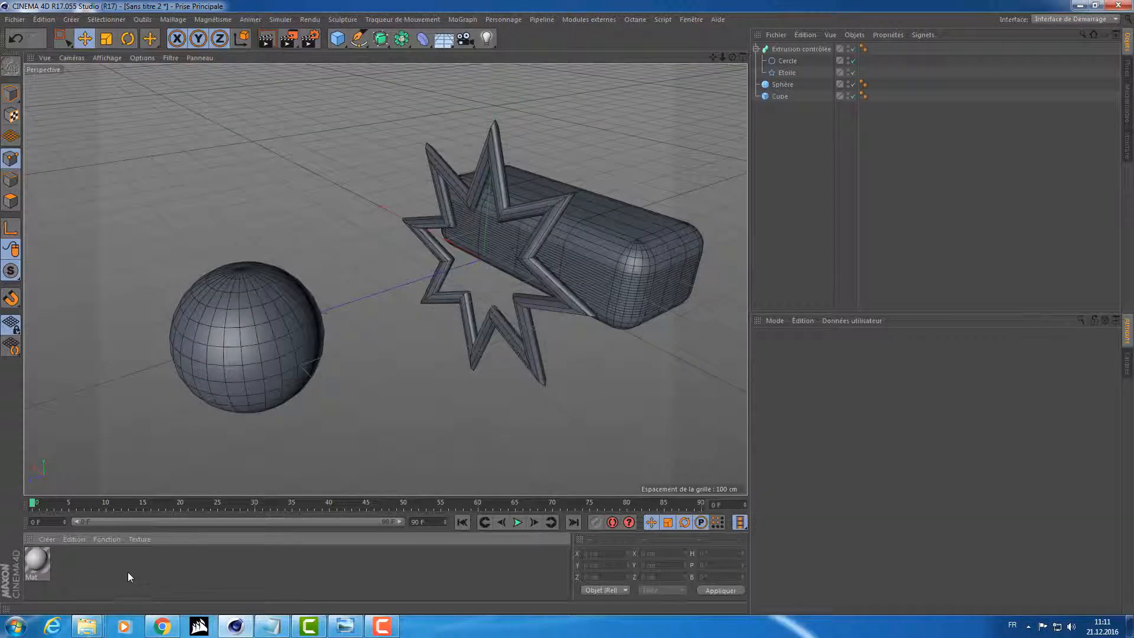
double_click(126, 572)
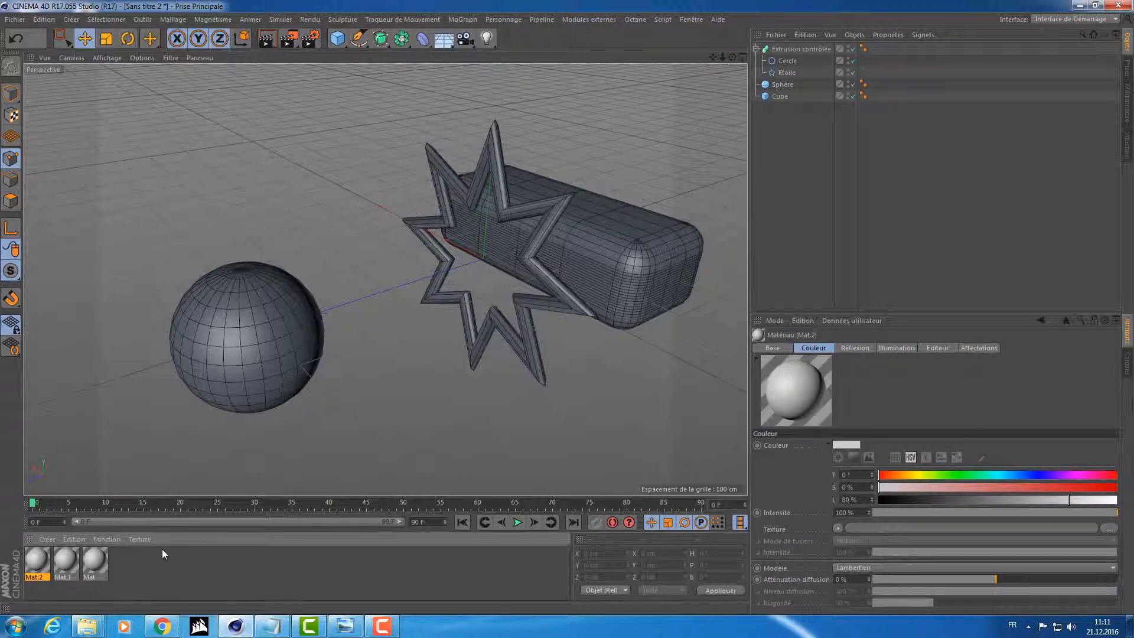
click(165, 580)
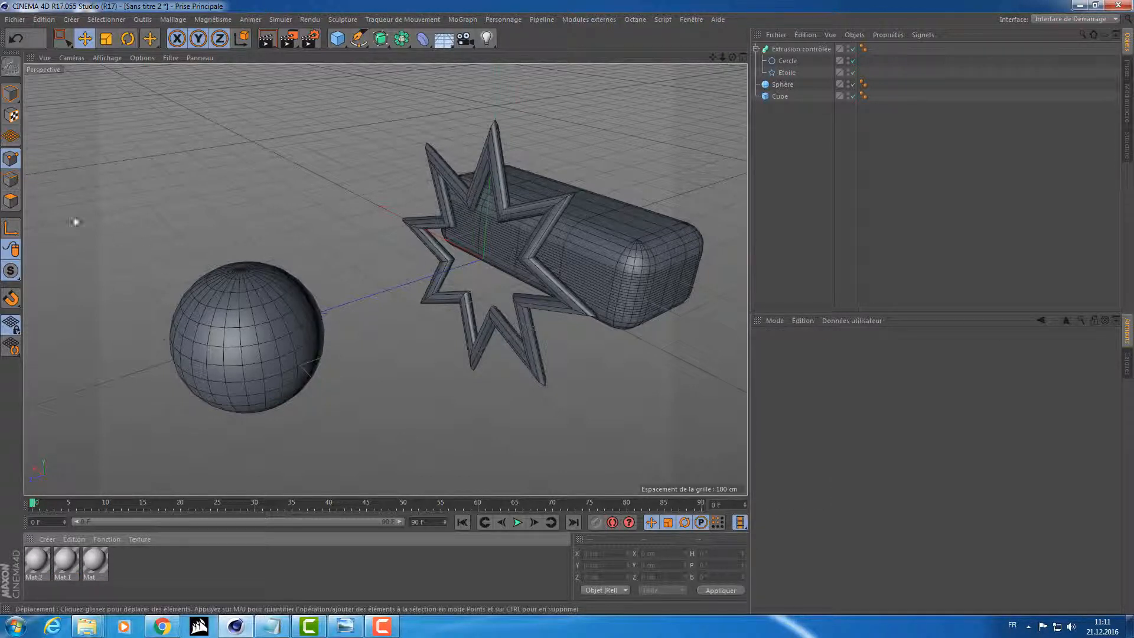
Select the sphere and open the first created material, Mat, in the material editor.
click(226, 278)
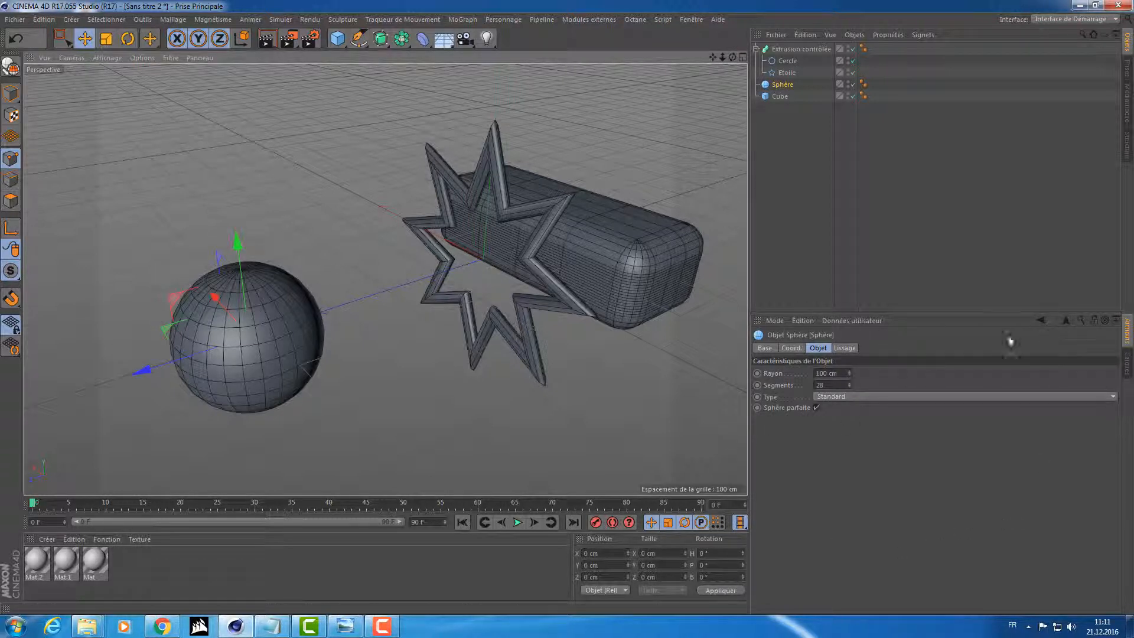
click(70, 565)
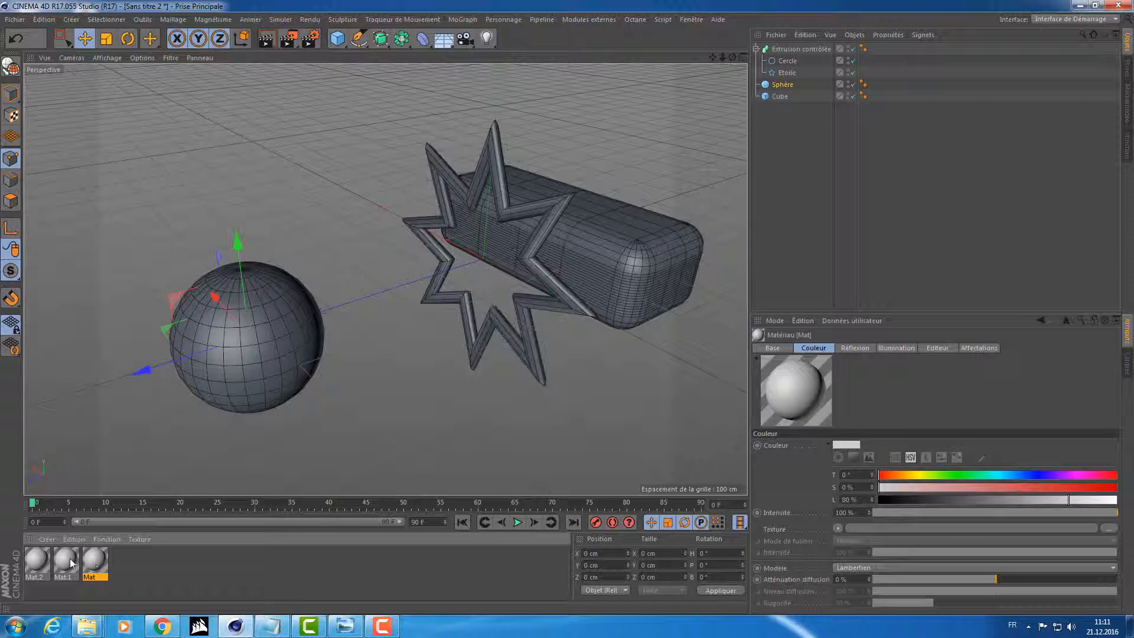
click(94, 564)
double_click(97, 560)
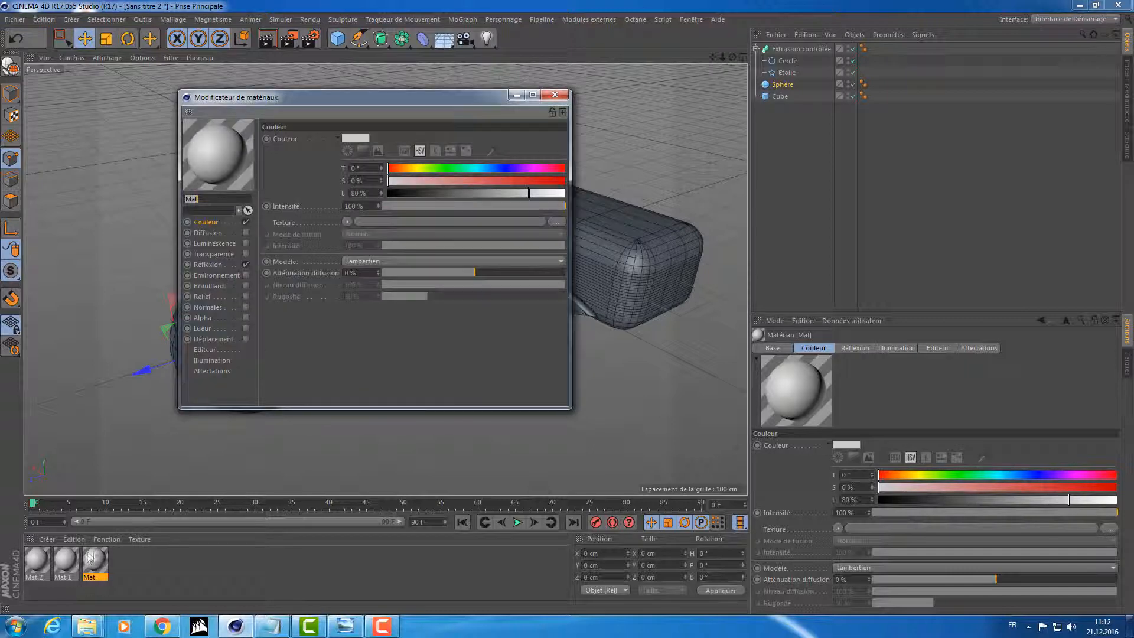
drag(346, 101, 442, 97)
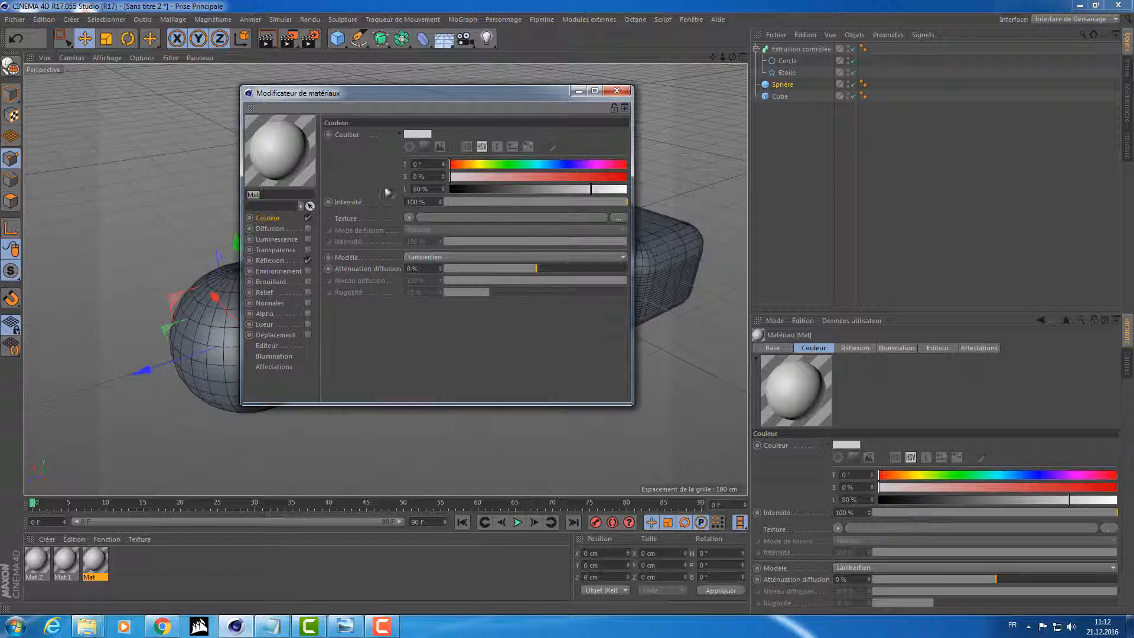
Look through Mat's Diffusion, Luminescence, Réflexion, Relief and Lueur channels and return to the Couleur channel.
click(267, 229)
click(266, 239)
click(267, 259)
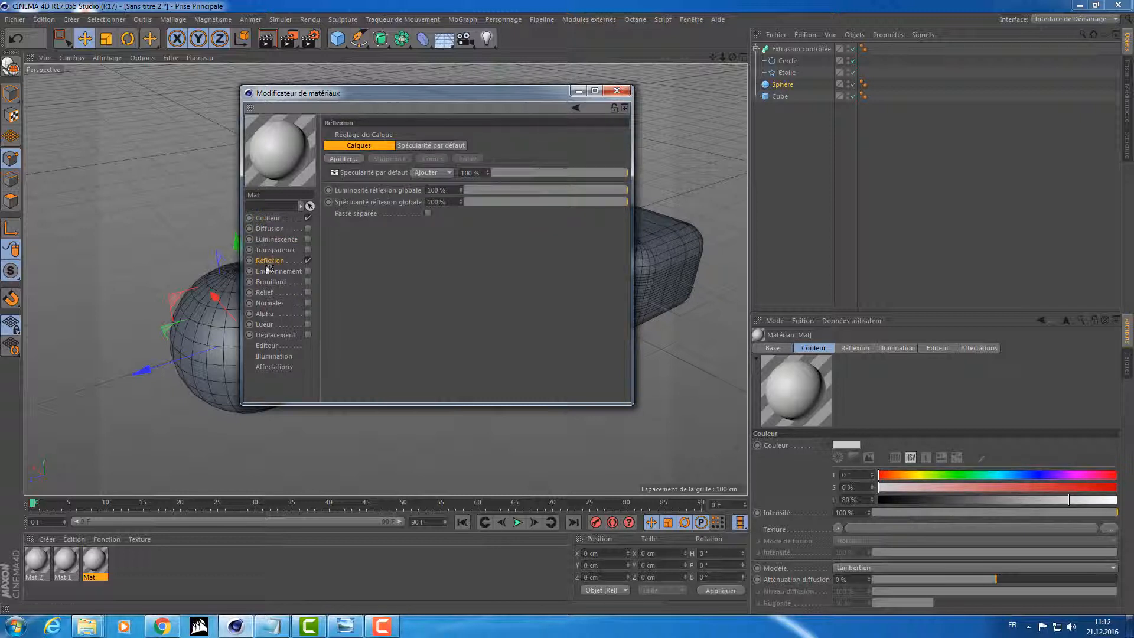
click(272, 293)
click(271, 323)
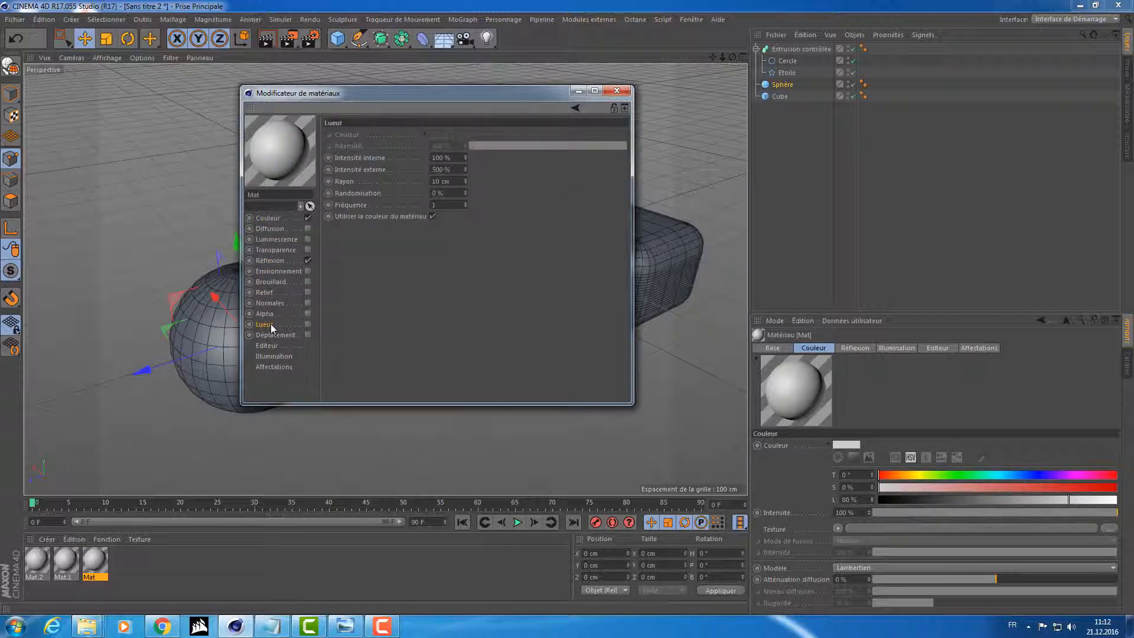
click(271, 222)
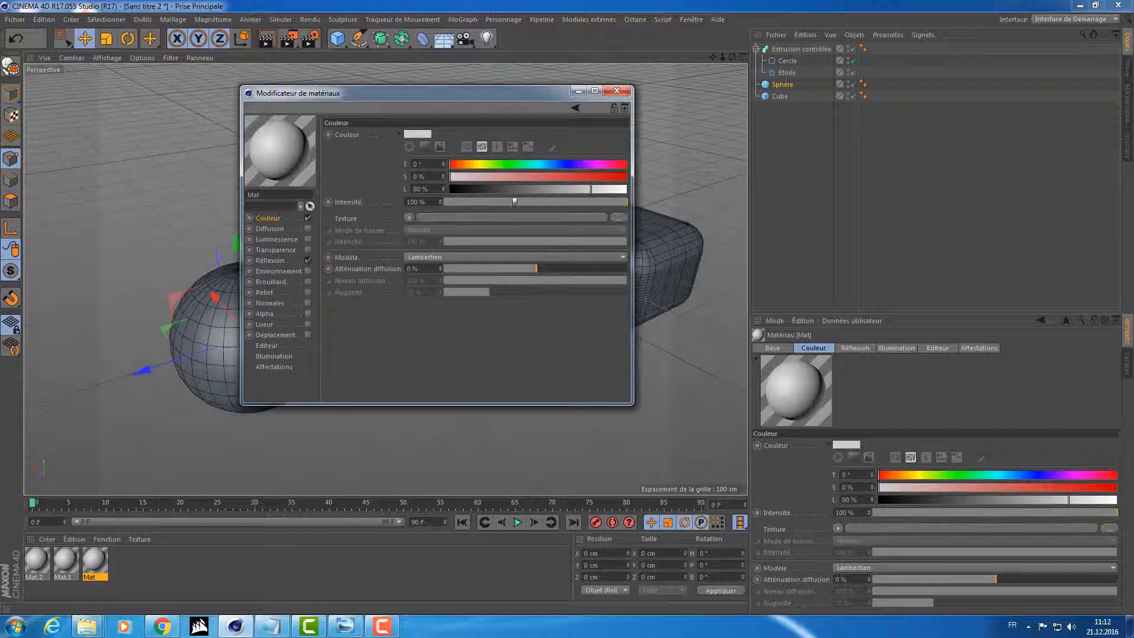
Make the material Mat red by setting its colour saturation to 100%.
drag(513, 94, 487, 402)
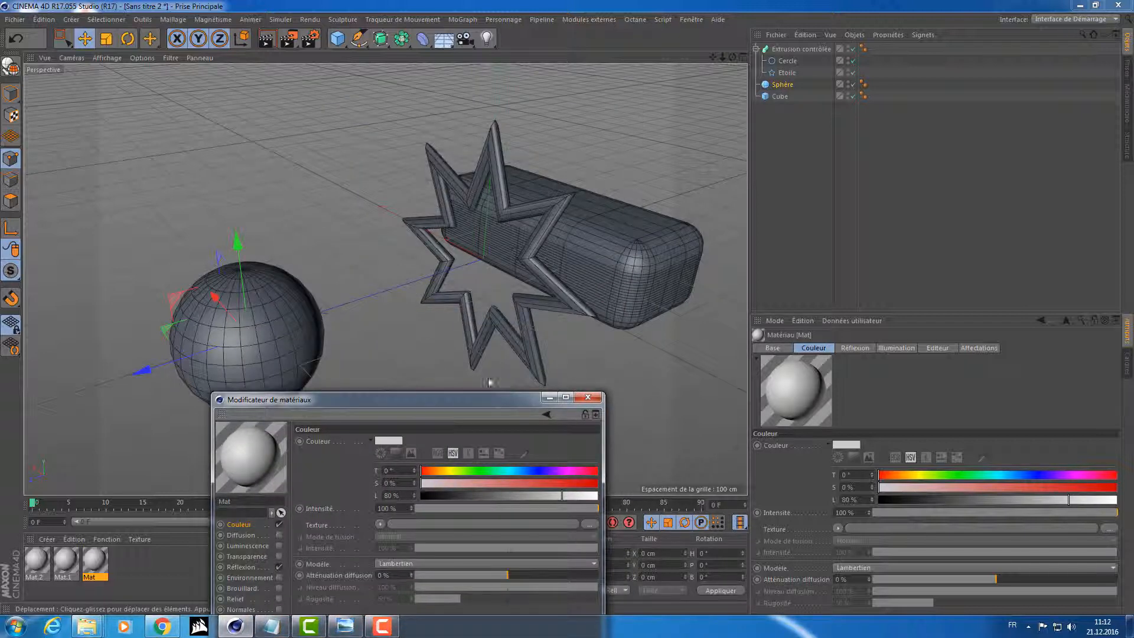
drag(454, 408, 476, 186)
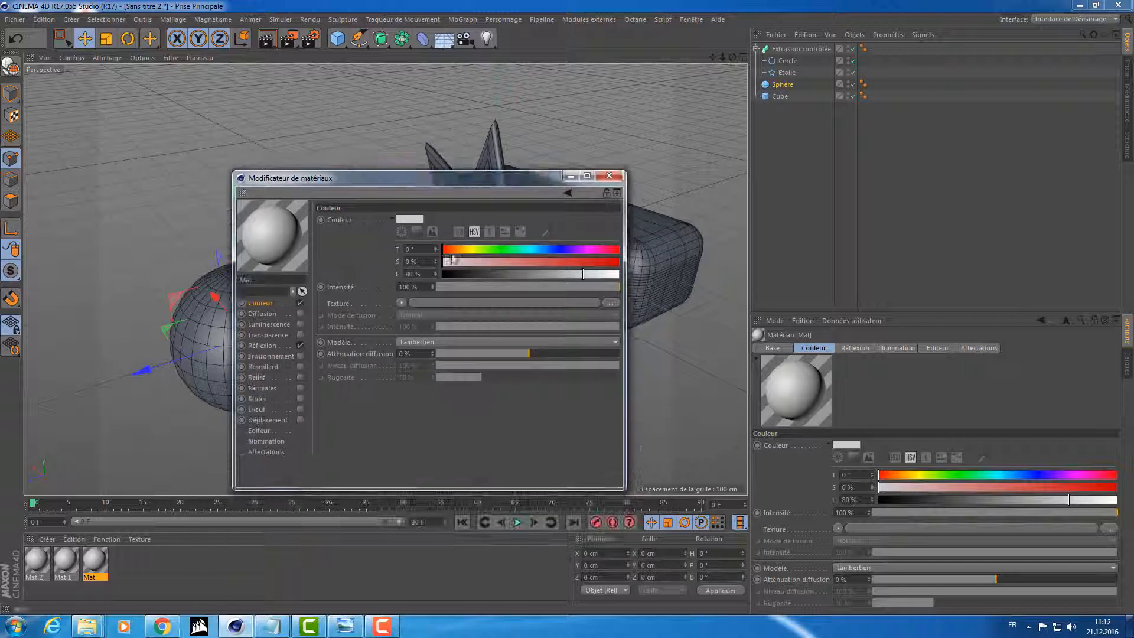
drag(462, 263, 631, 270)
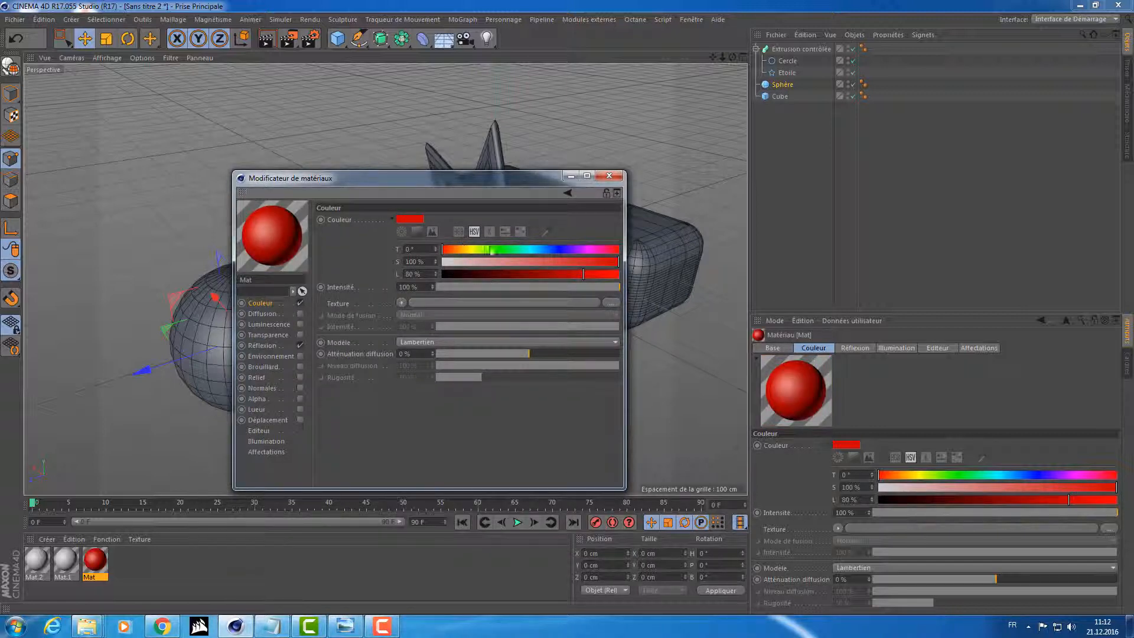
Switch Mat's colour controls to RVB mode and collapse them to the plain colour swatch.
click(459, 233)
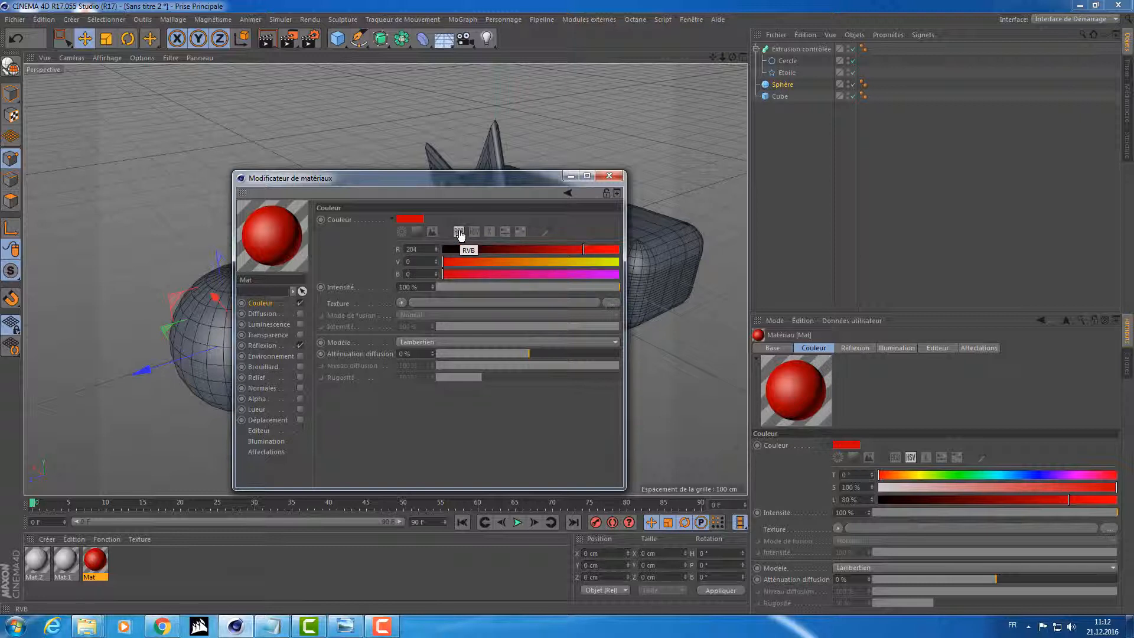
click(401, 232)
click(400, 232)
click(391, 219)
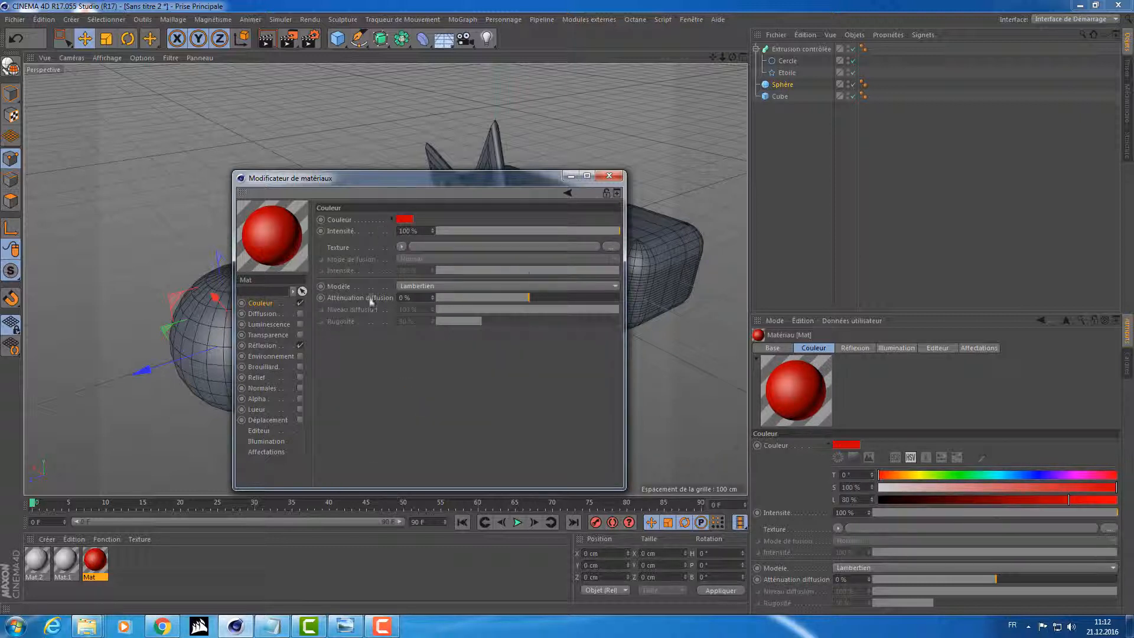
Go through the colour selector's modes for Mat and, using hue, saturation and luminosity, set the red's luminosity to 100%.
click(405, 220)
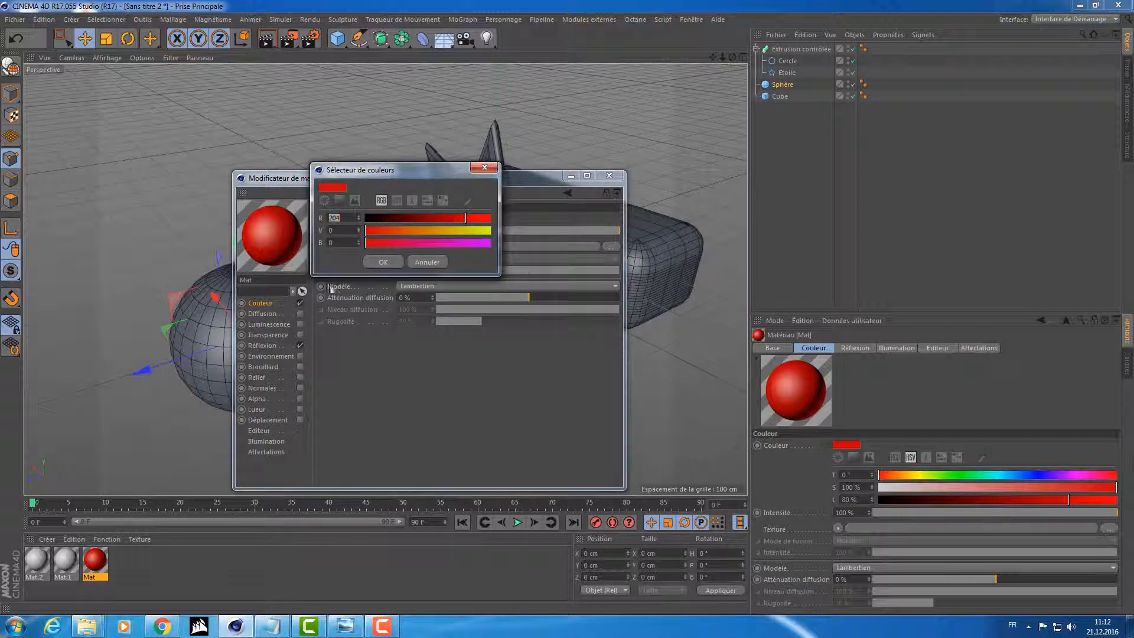
click(396, 202)
click(412, 202)
click(428, 202)
click(440, 202)
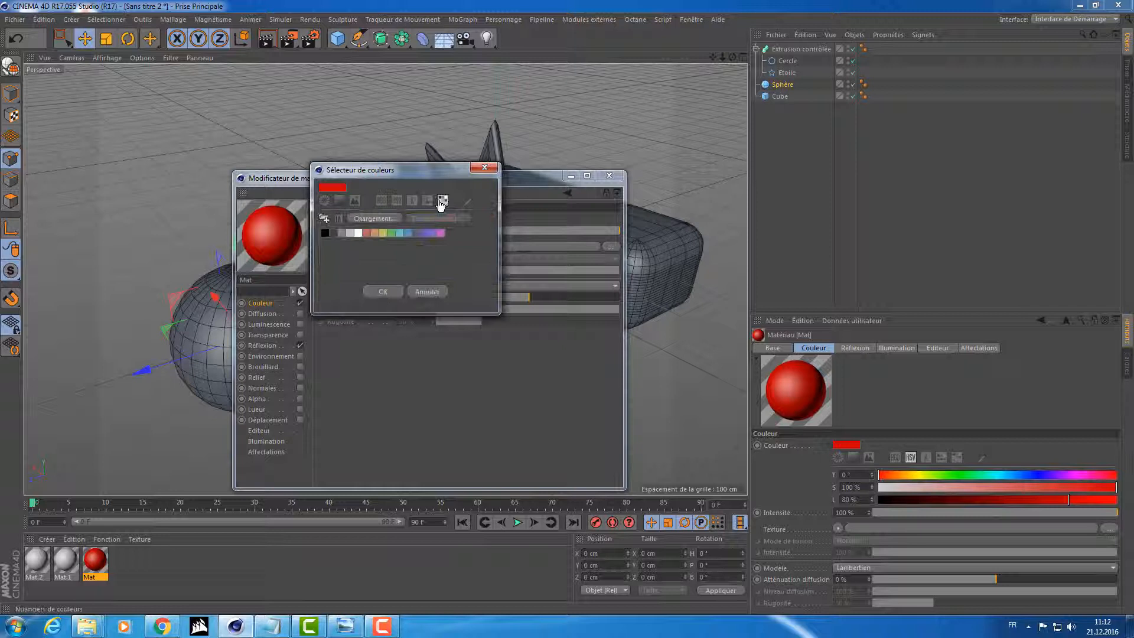
click(396, 201)
click(382, 201)
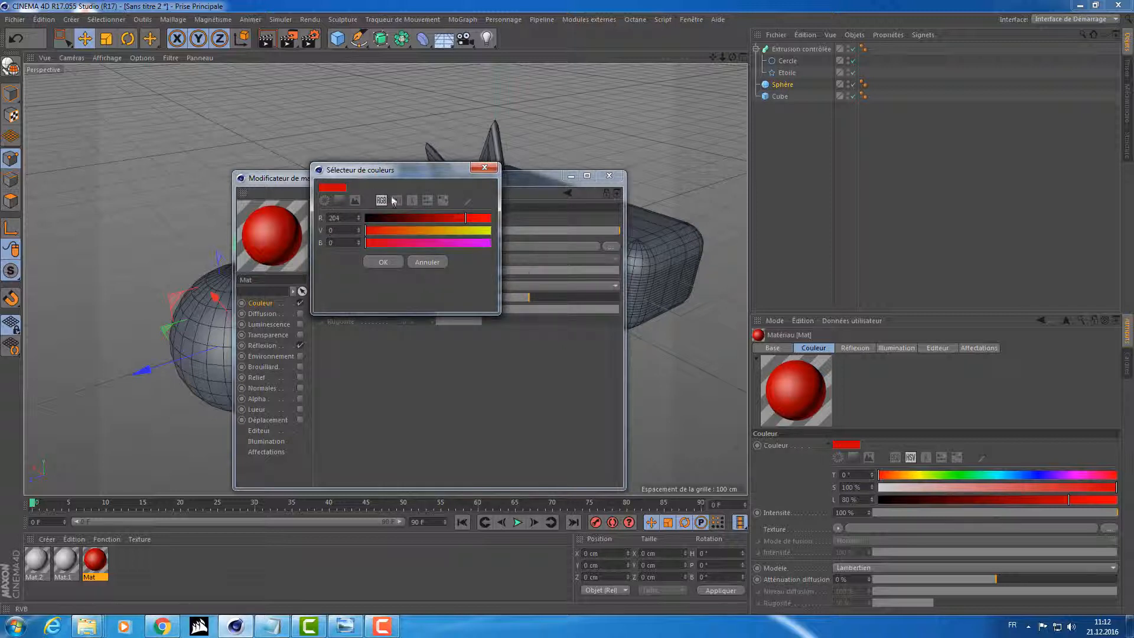
click(396, 201)
drag(405, 230, 493, 243)
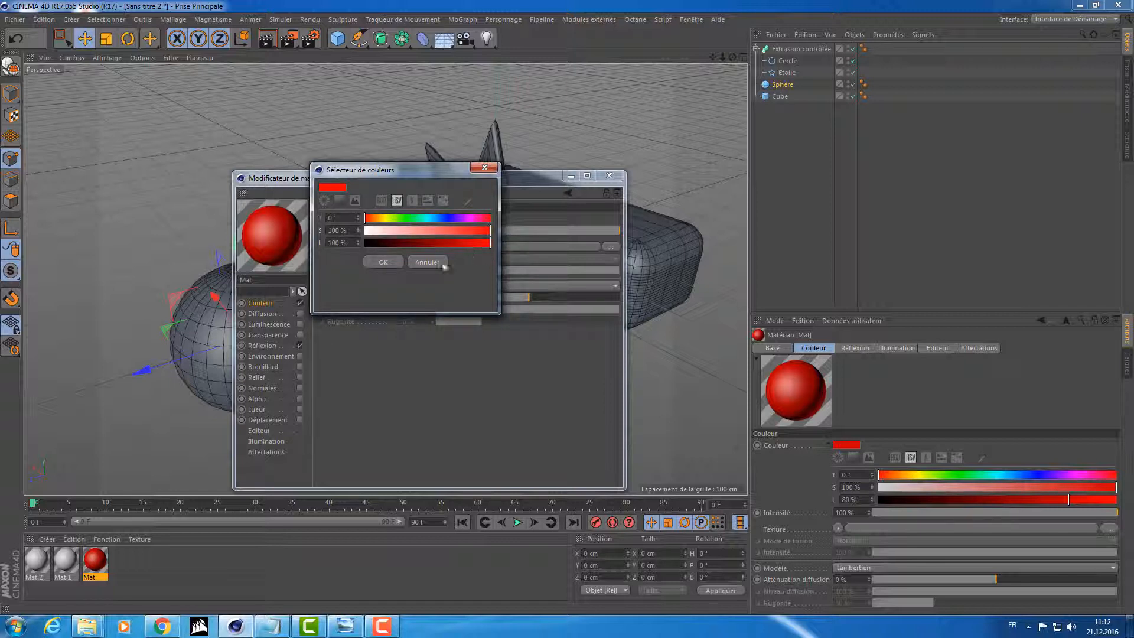
click(383, 261)
Make the material Mat.1 green with hue 128°, saturation 100% and luminosity 100%.
click(74, 563)
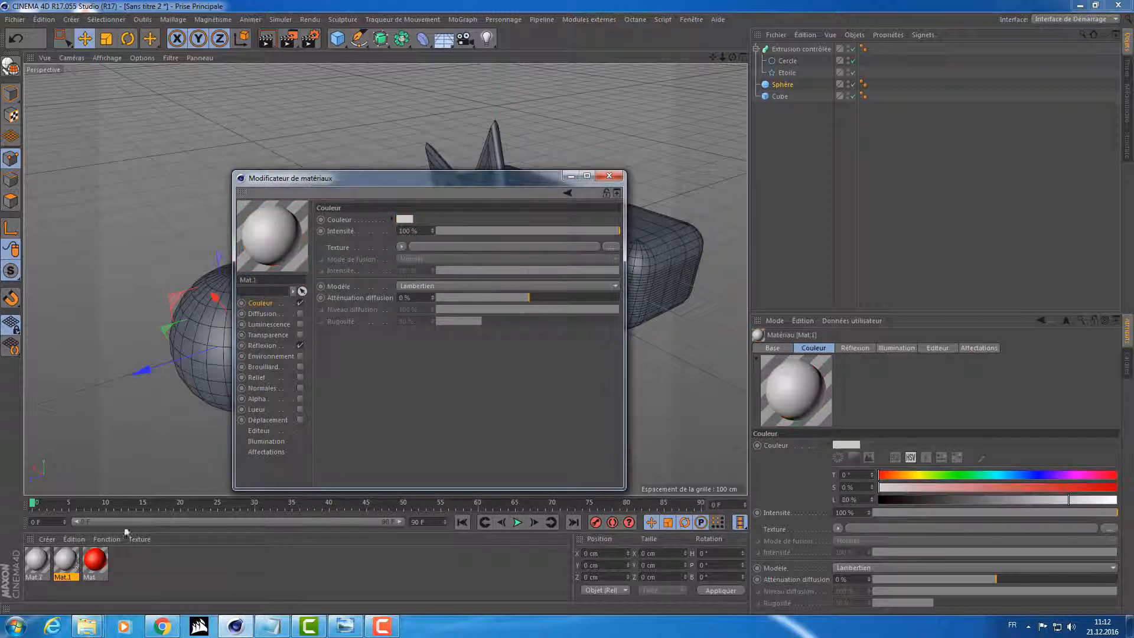
click(391, 219)
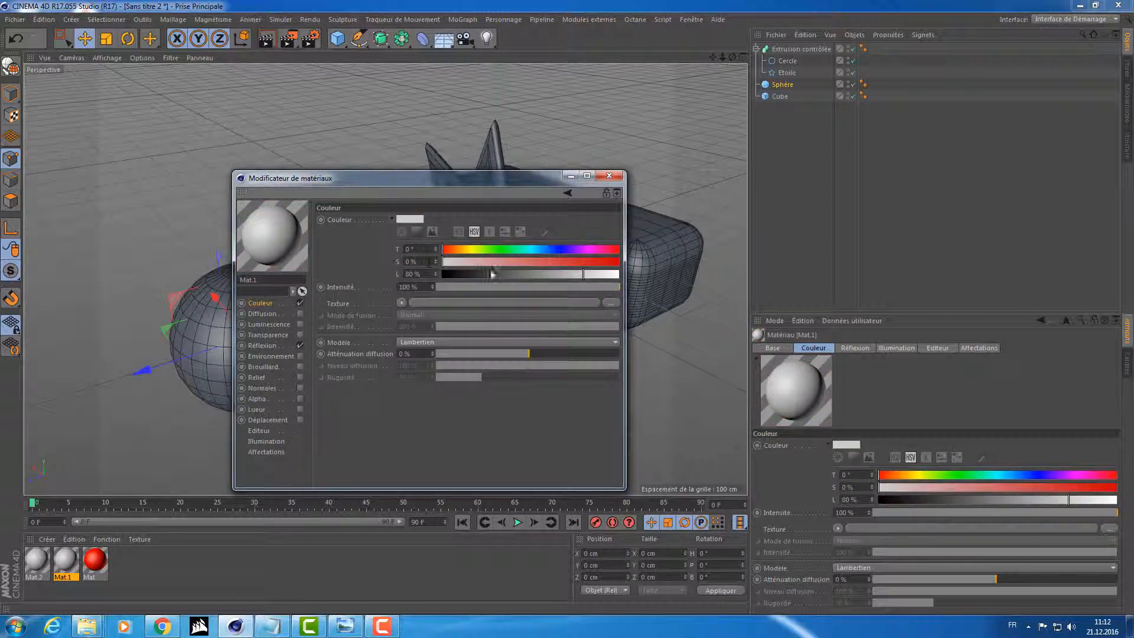
drag(496, 250, 633, 277)
click(610, 176)
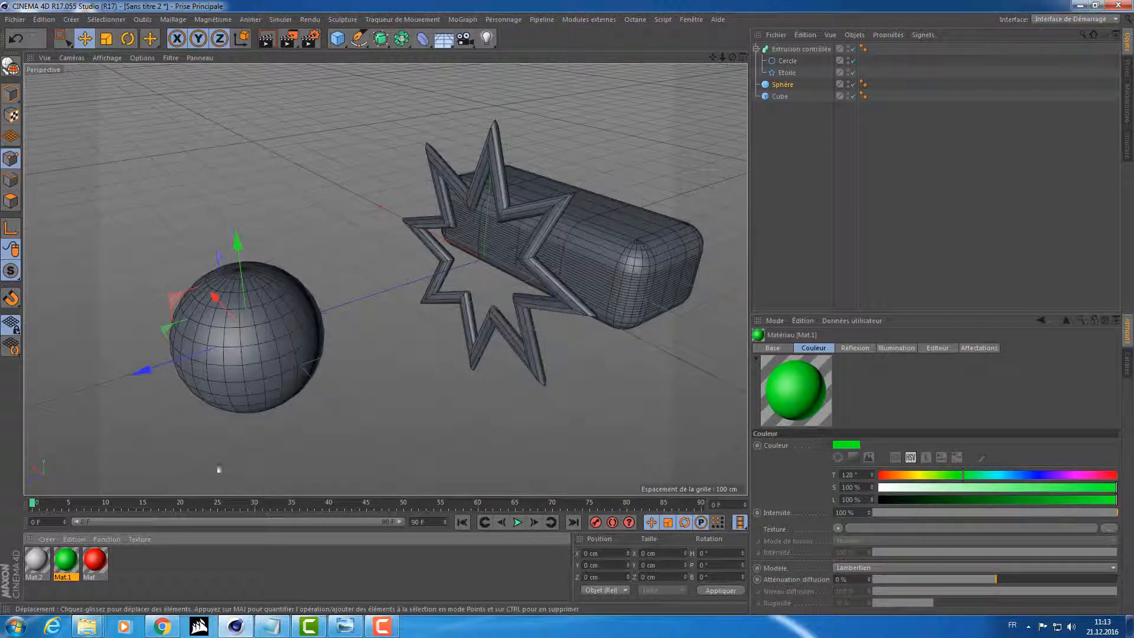
Make the material Mat.2 blue with hue 236°, saturation 100% and luminosity 100%.
double_click(37, 561)
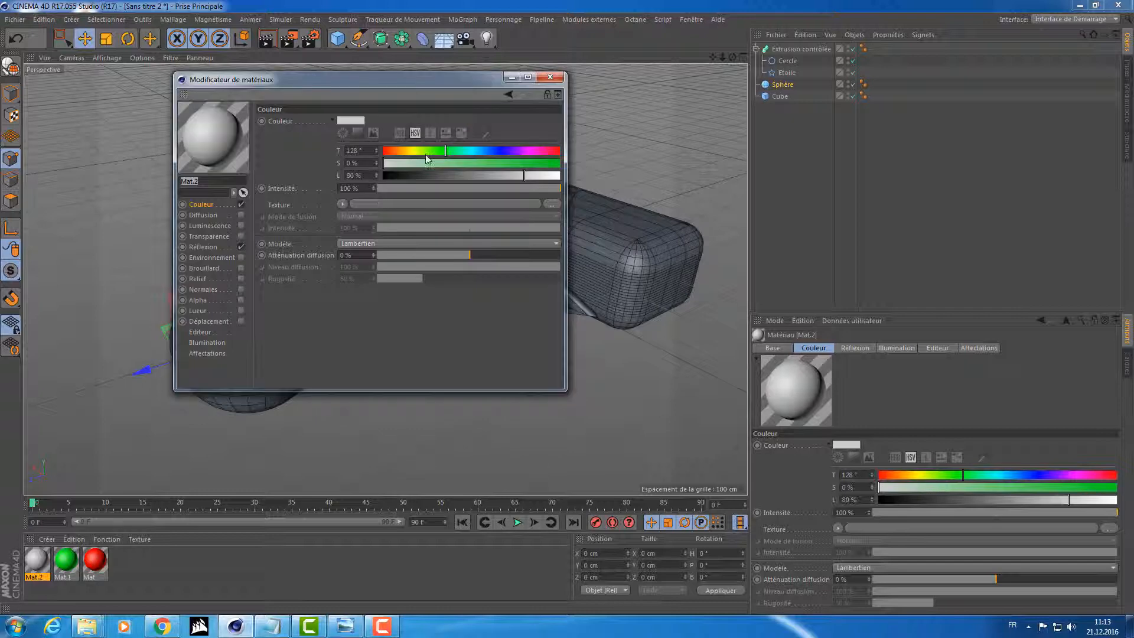
drag(455, 151, 560, 176)
click(550, 76)
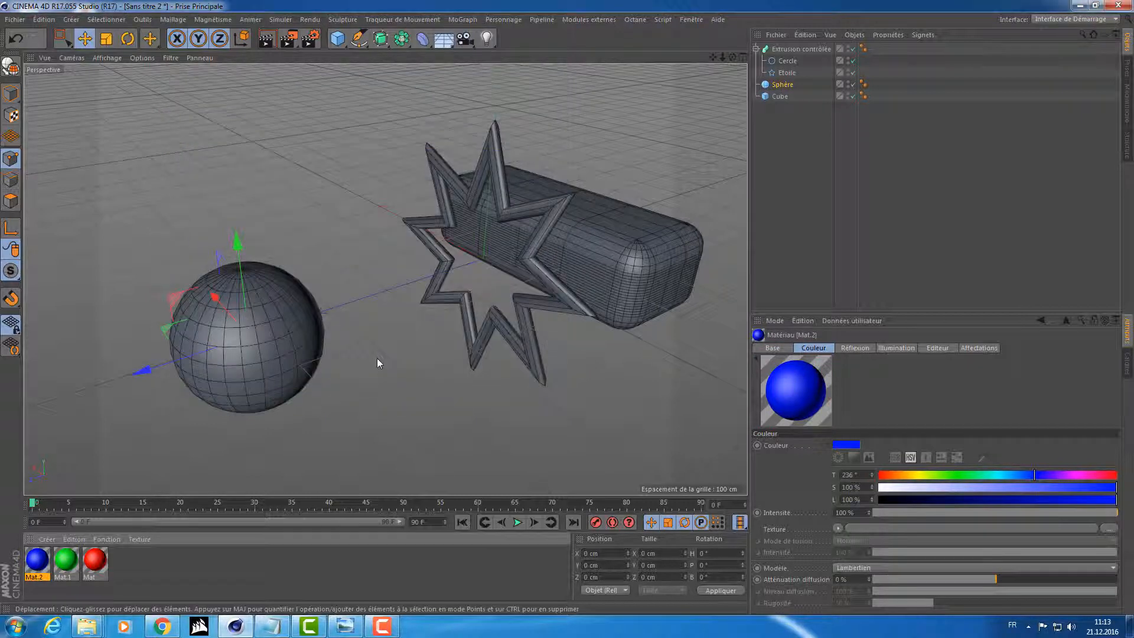
Collapse the Extrusion contrôlée hierarchy and assign the blue material Mat.2 to the sphere.
alt+drag(413, 381, 380, 370)
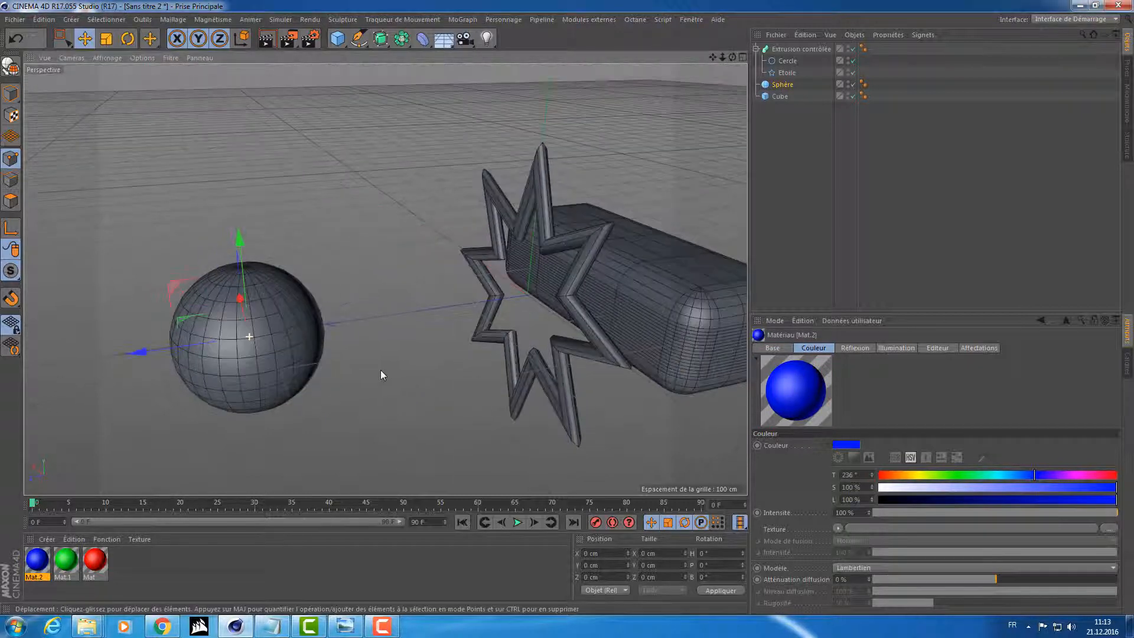
click(62, 564)
click(95, 561)
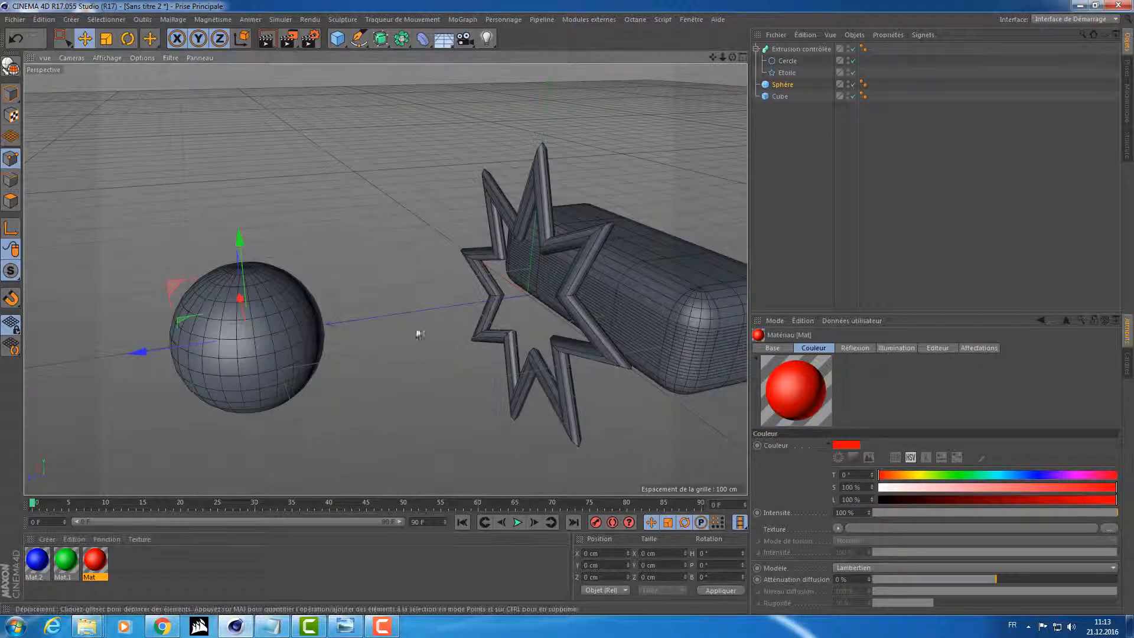
click(413, 298)
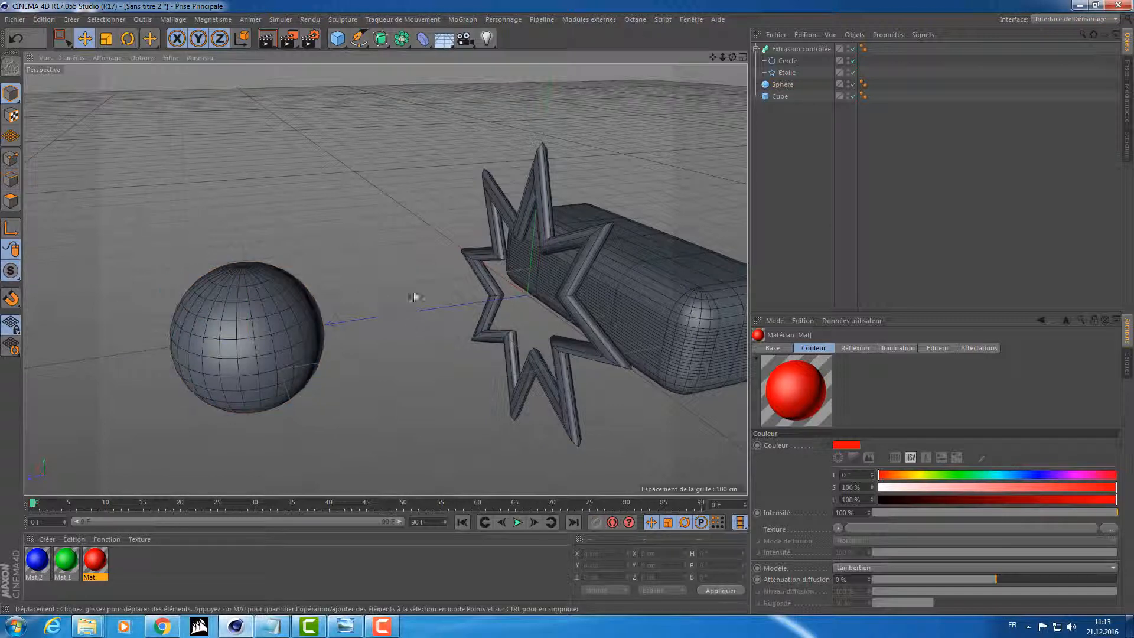
alt+middle_drag(384, 326, 374, 326)
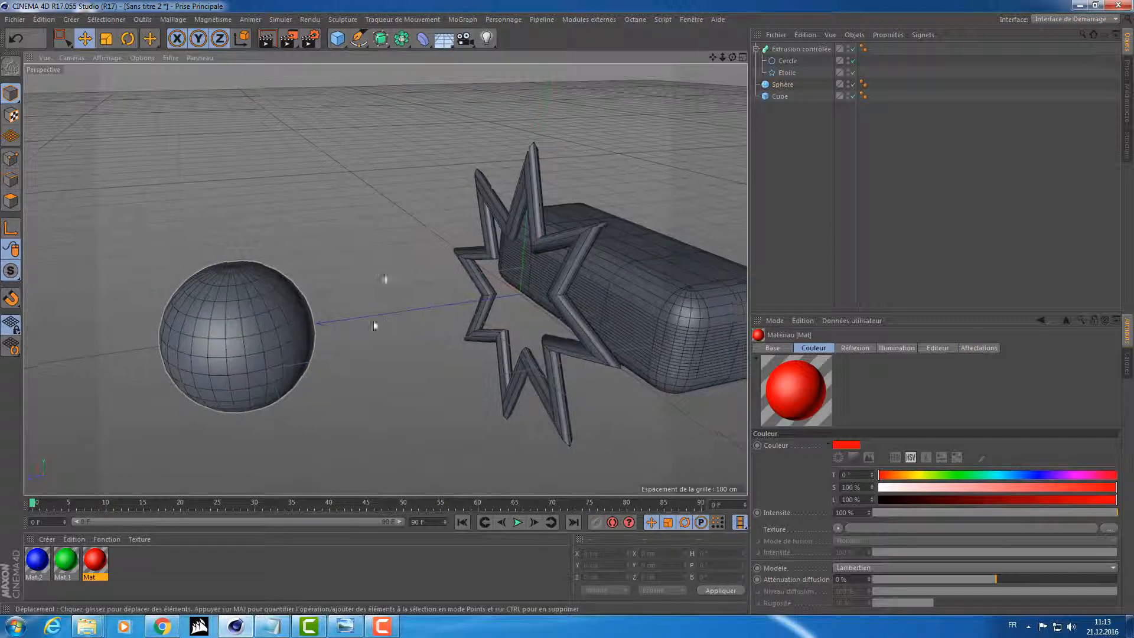
alt+drag(375, 326, 360, 302)
click(756, 49)
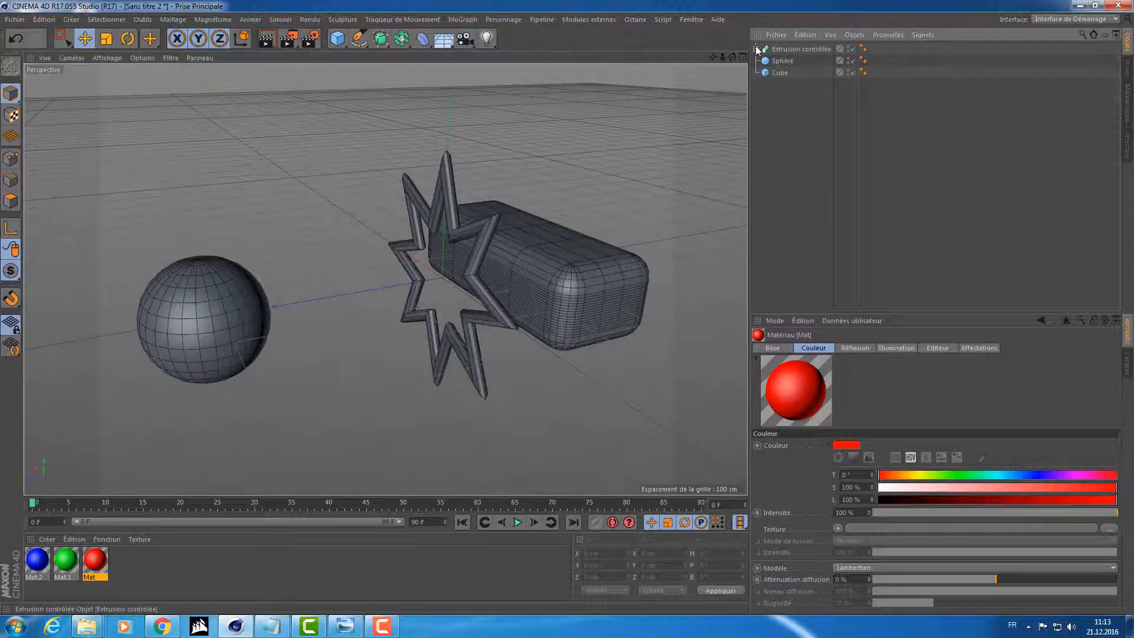
click(38, 568)
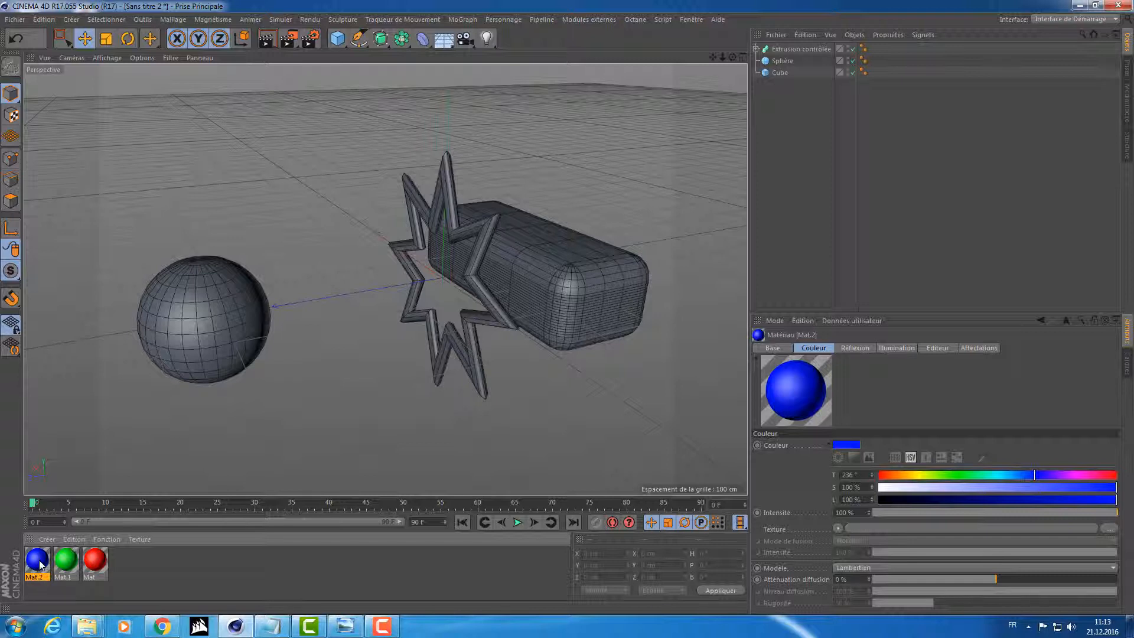
drag(39, 566, 198, 319)
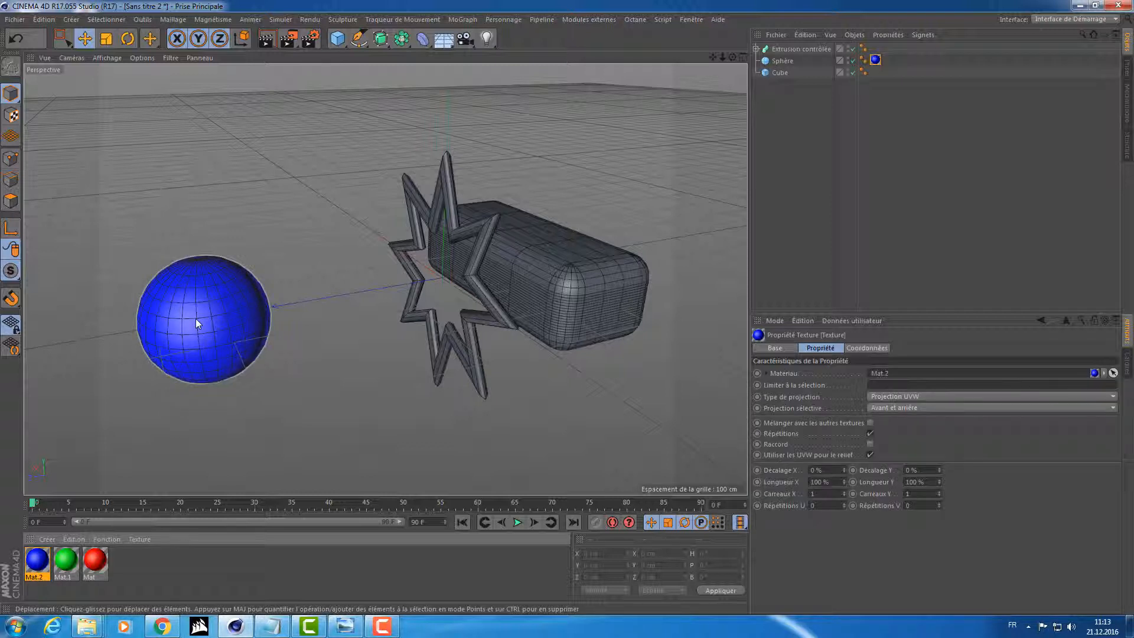
Apply the green material Mat.1 to the selected Cube object with the material's Appliquer command.
click(774, 73)
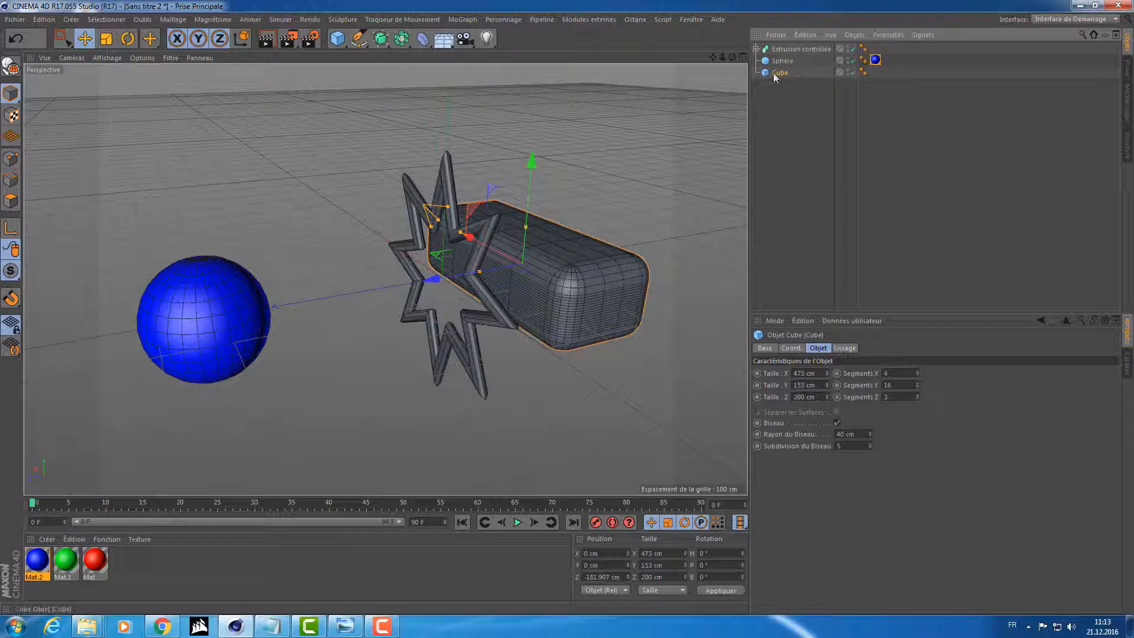
click(65, 565)
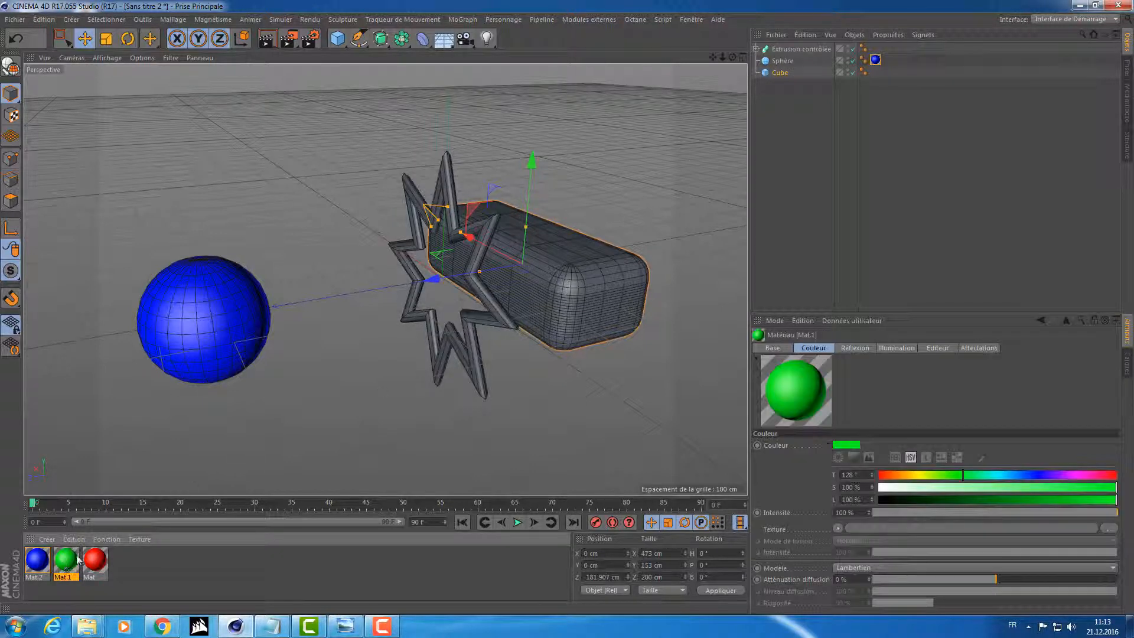
right_click(69, 559)
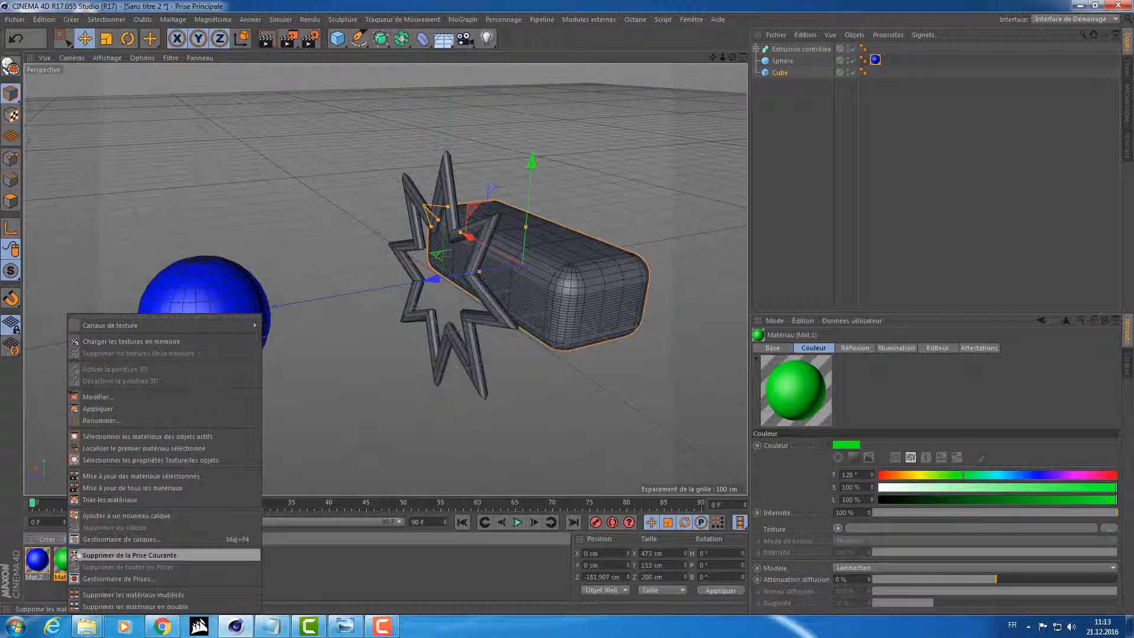
click(139, 409)
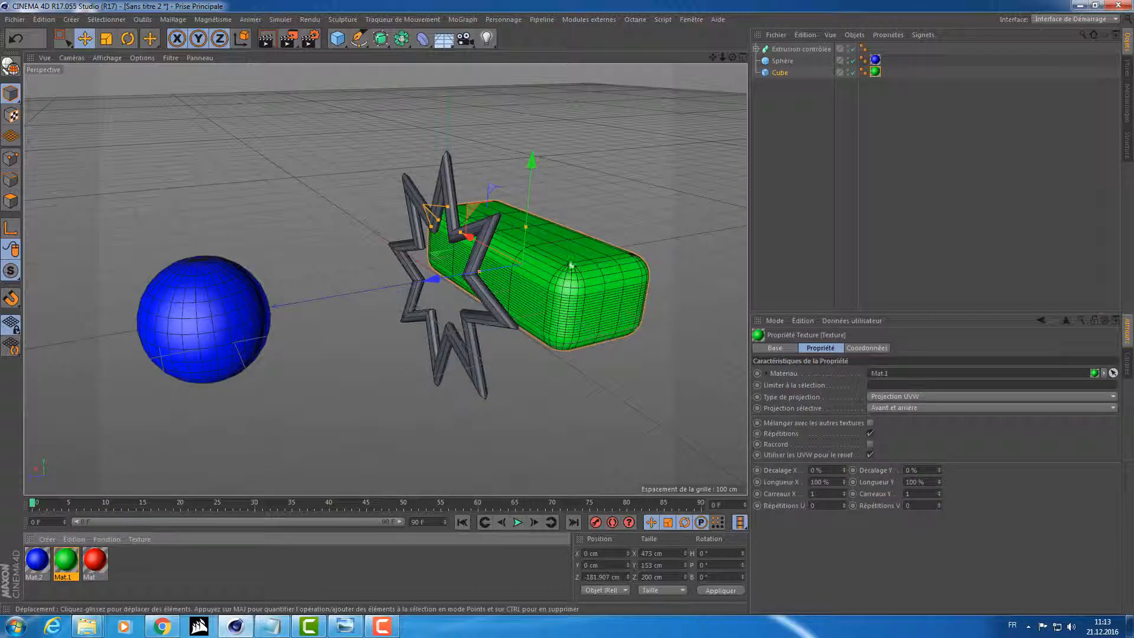
Assign the red material Mat to the Extrusion contrôlée star object and clear the selection.
click(802, 140)
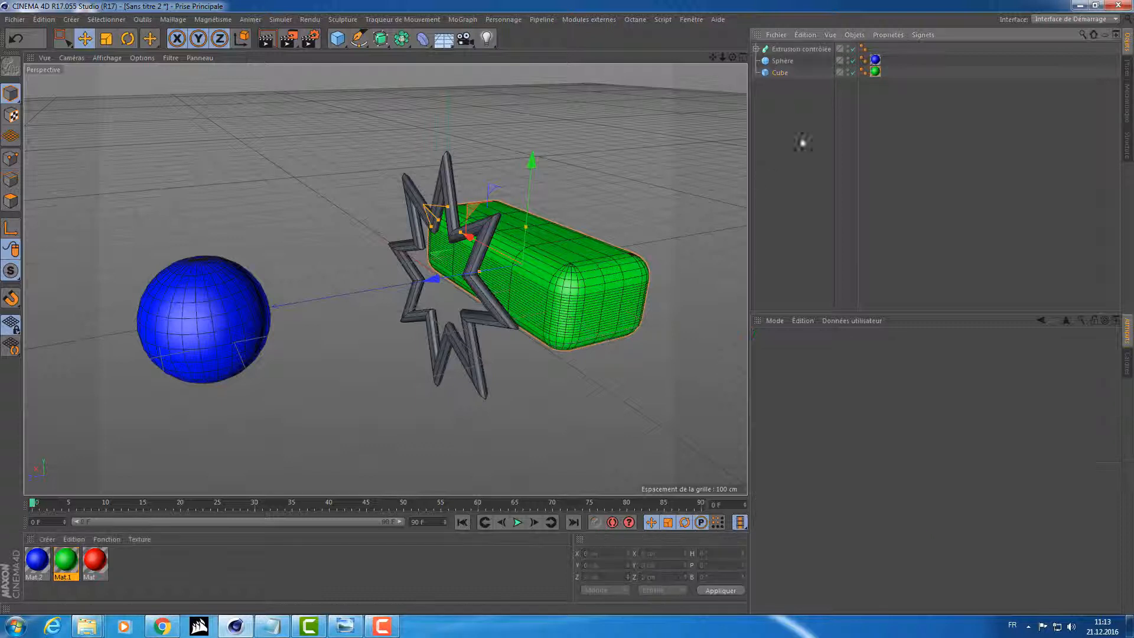
click(786, 48)
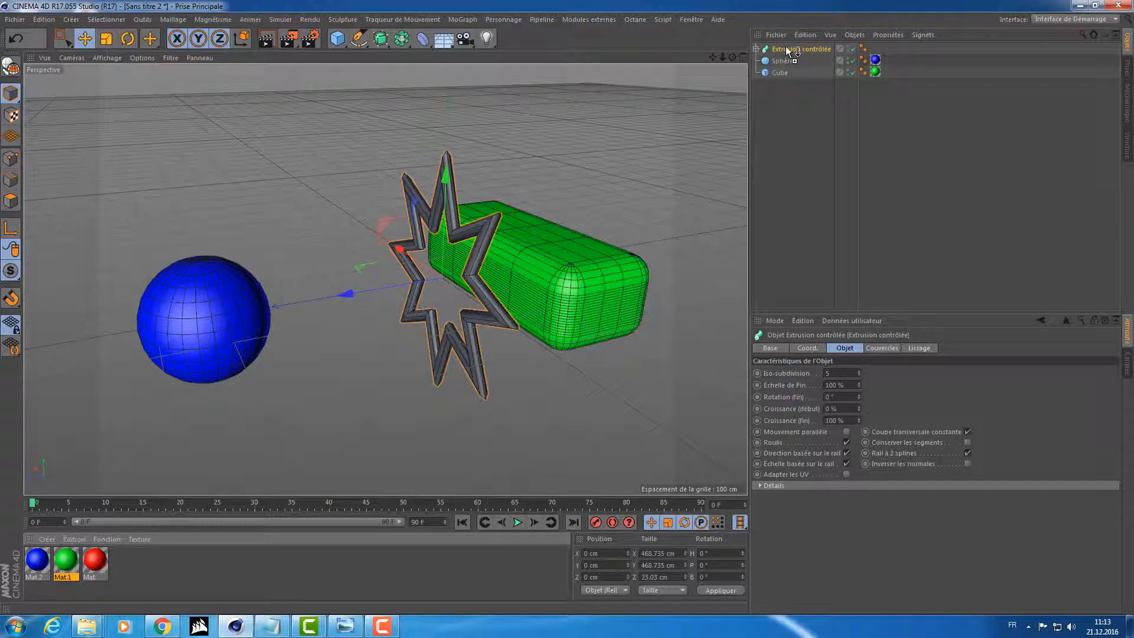
drag(785, 46, 785, 46)
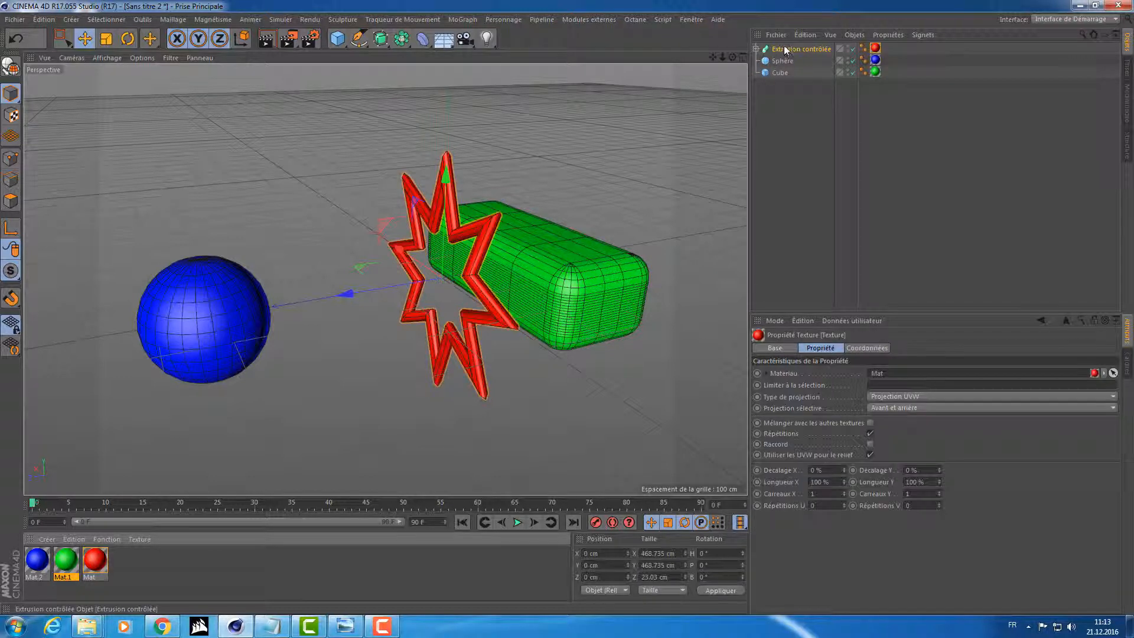
click(823, 266)
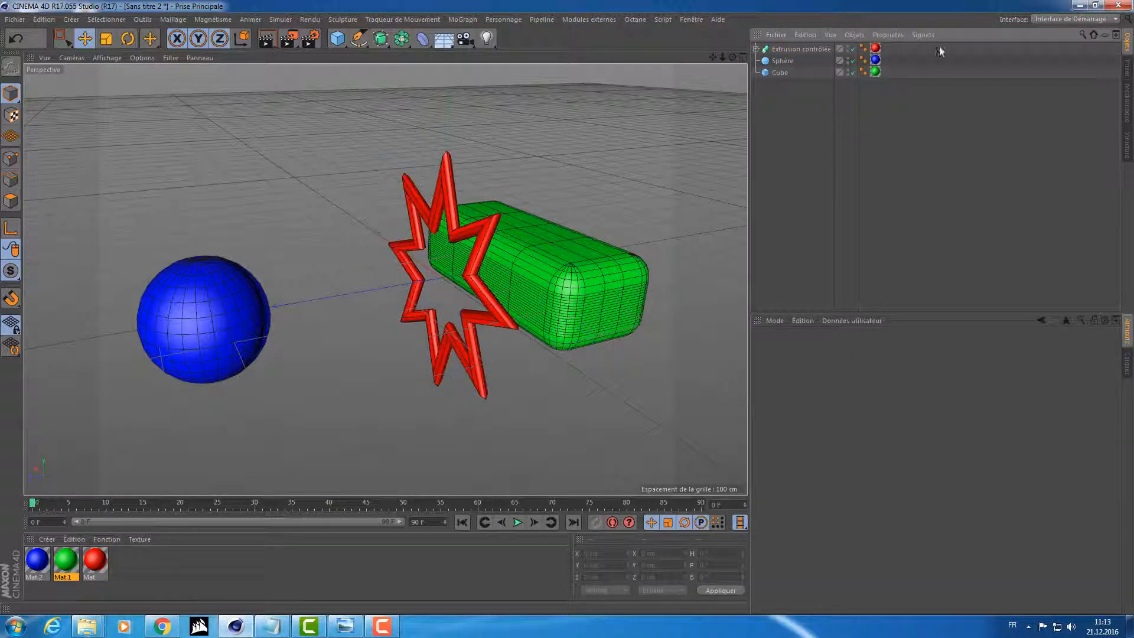
drag(1019, 252, 762, 53)
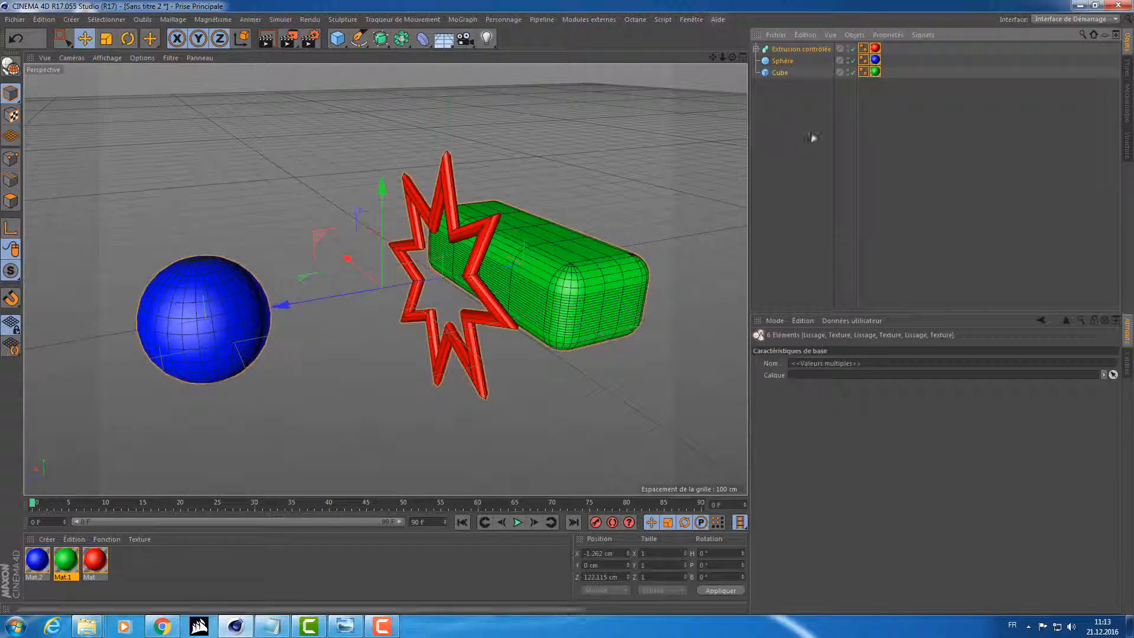
click(836, 151)
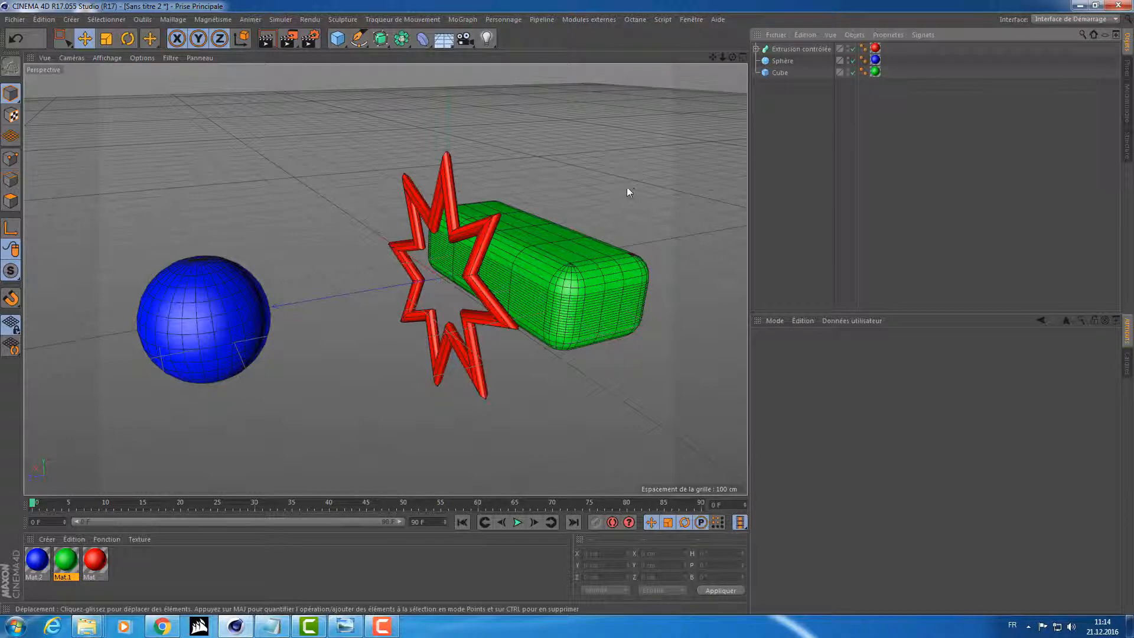
alt+drag(625, 186, 502, 195)
click(441, 238)
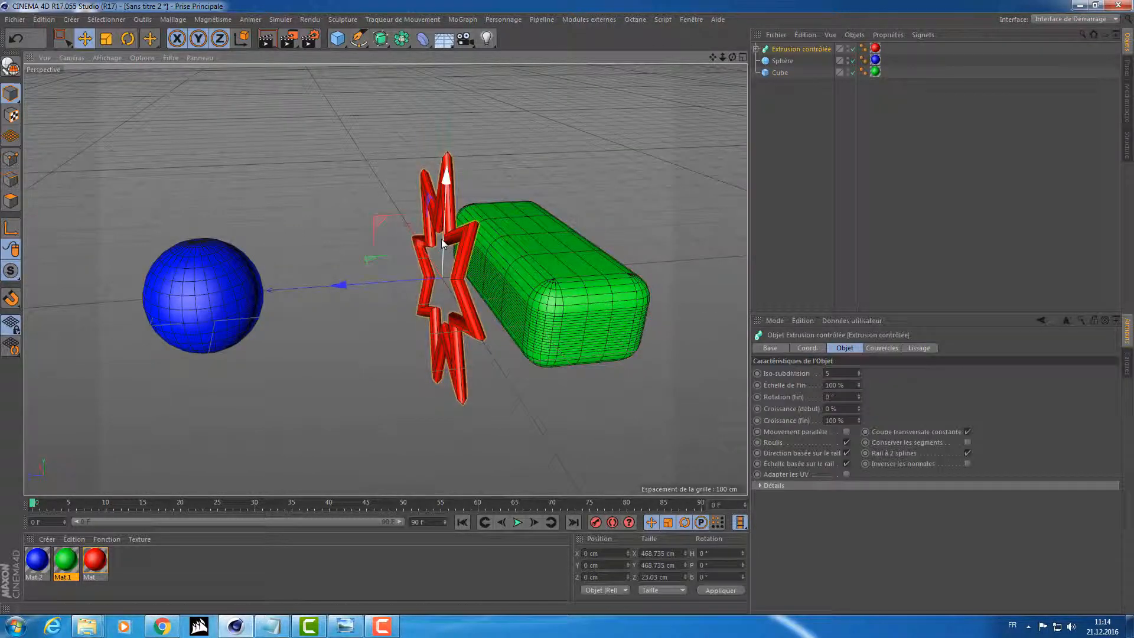
alt+drag(327, 306, 348, 307)
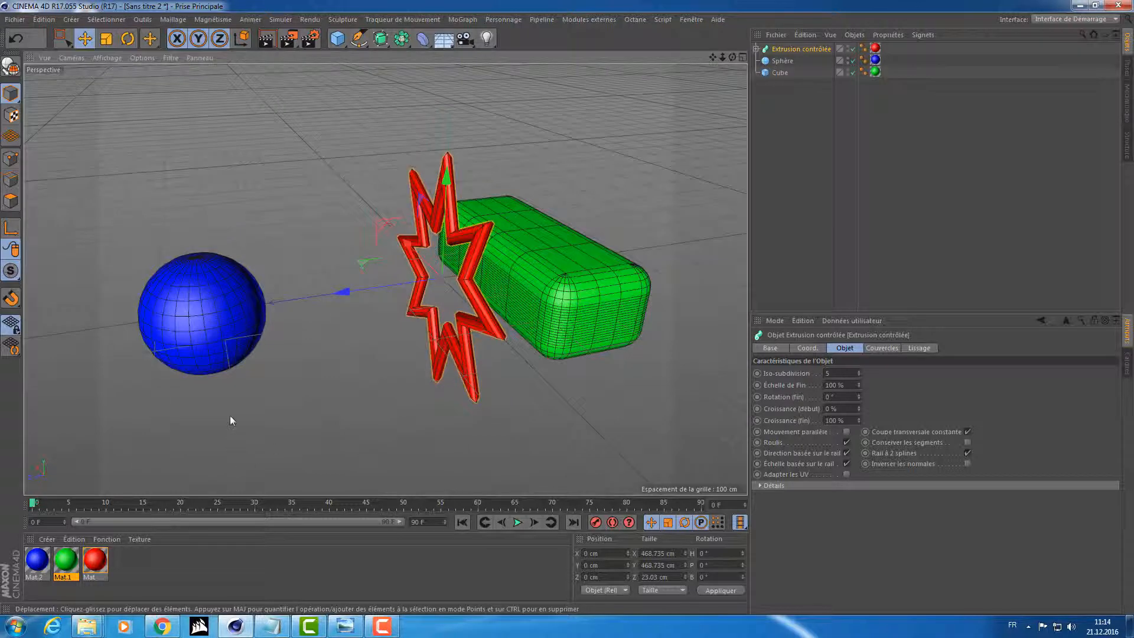
Move the material editor clear of the star and change Mat's hue to 55° for a yellow colour.
click(125, 561)
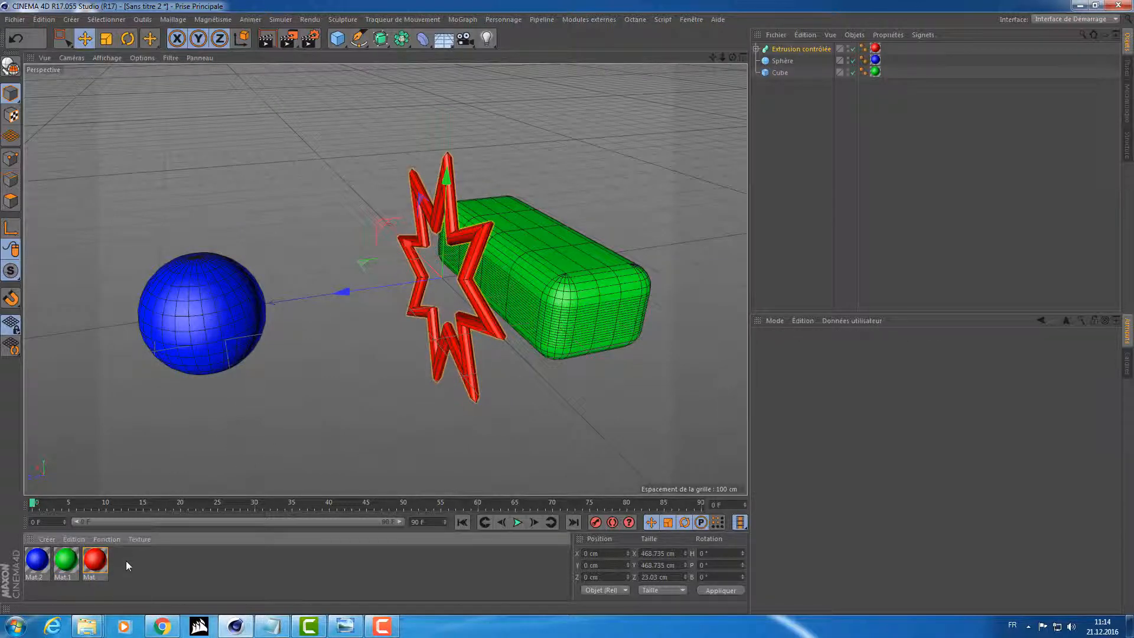
double_click(90, 562)
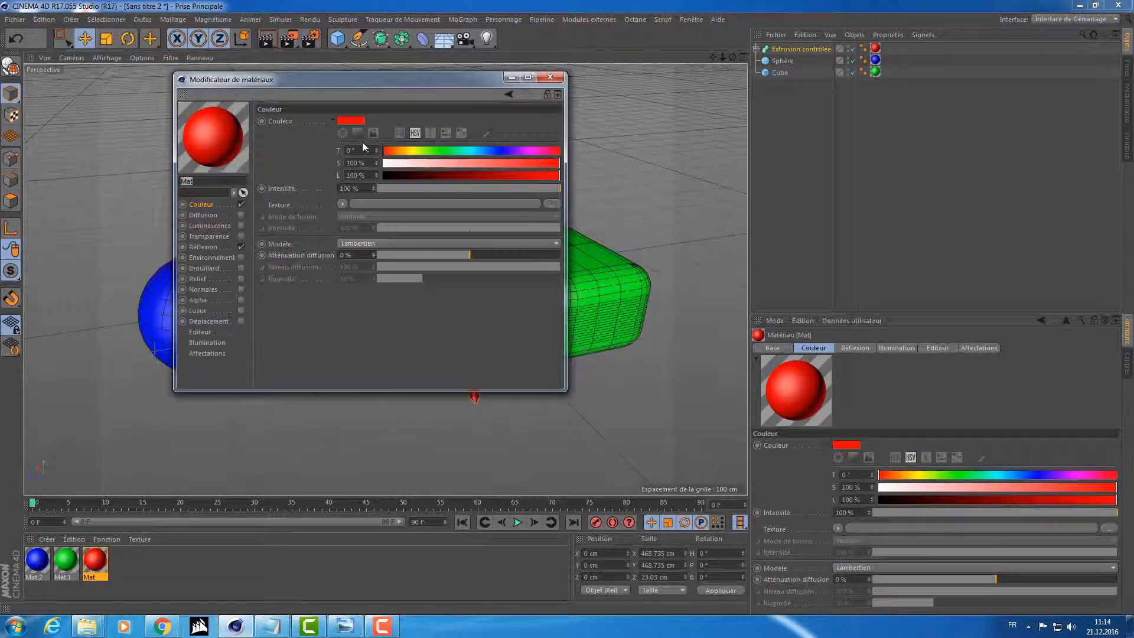
drag(353, 70, 457, 52)
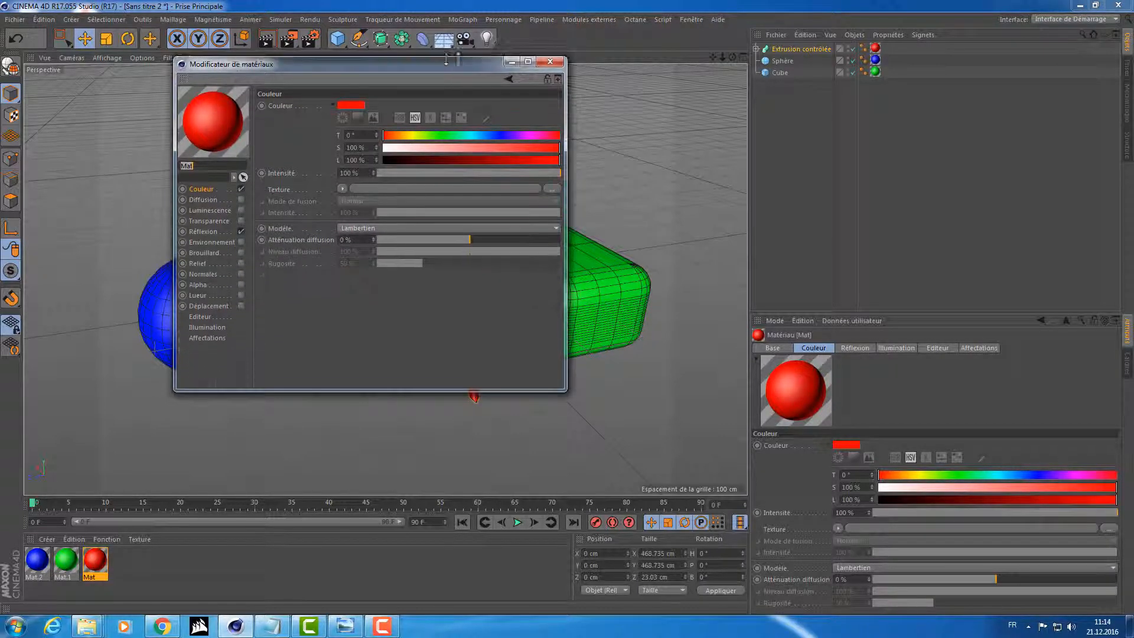
drag(390, 62, 898, 94)
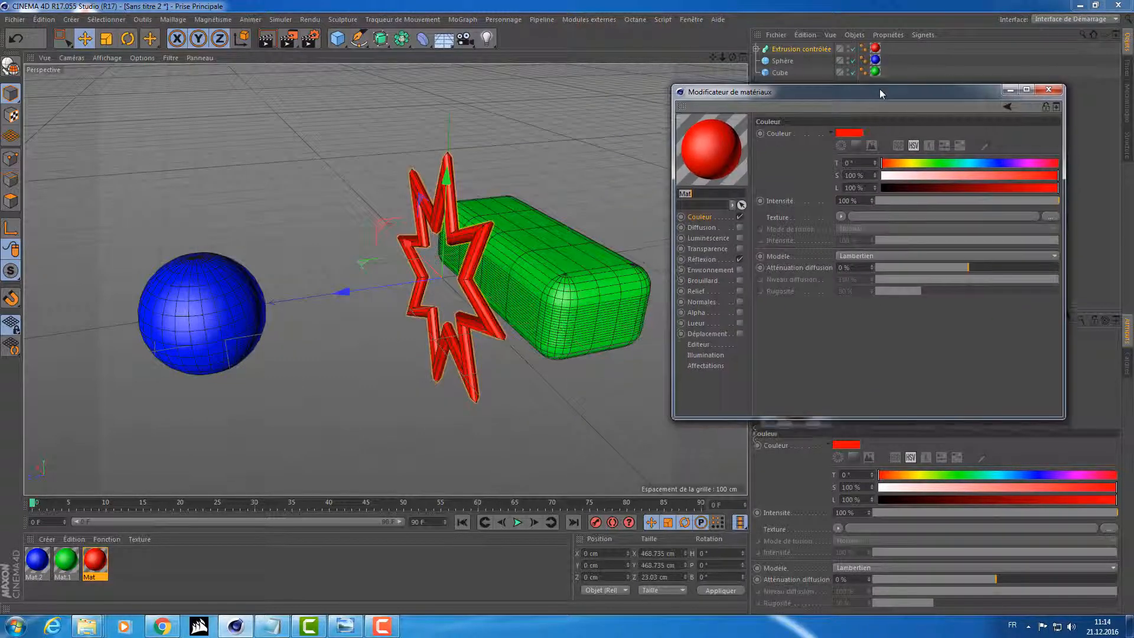
mouse_move(912, 167)
mouse_down()
mouse_move(898, 165)
mouse_move(969, 163)
mouse_move(909, 166)
mouse_up()
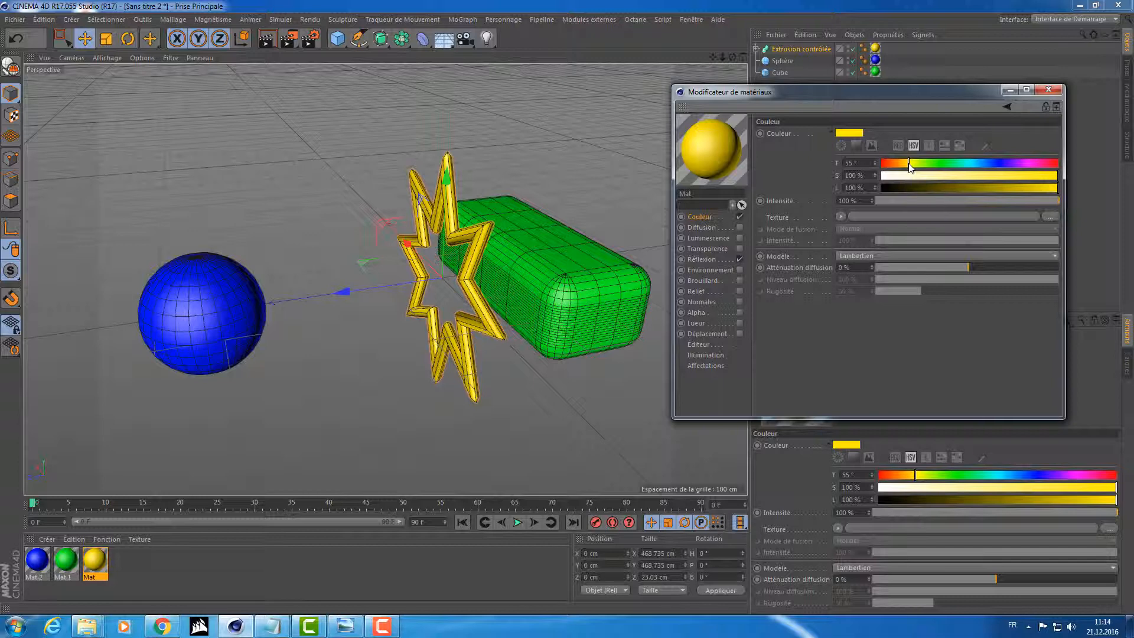
Look through Mat's Diffusion, Luminescence, Transparence and Réflexion channels, return to Couleur, and examine the coloured objects with nothing selected.
click(703, 226)
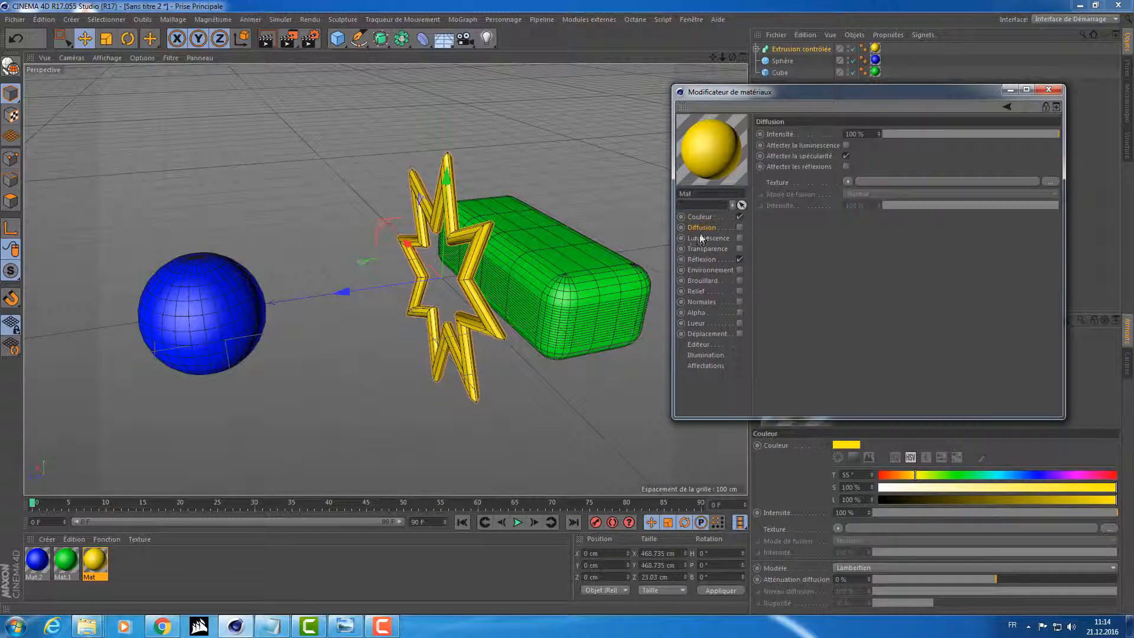
click(706, 237)
click(705, 247)
click(698, 260)
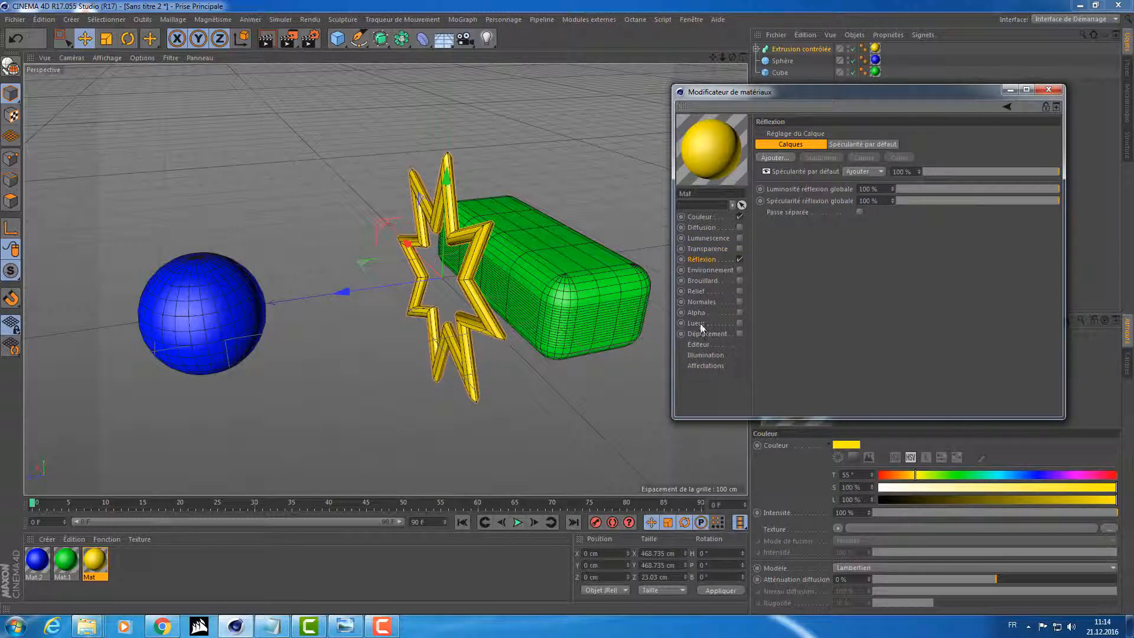
click(703, 227)
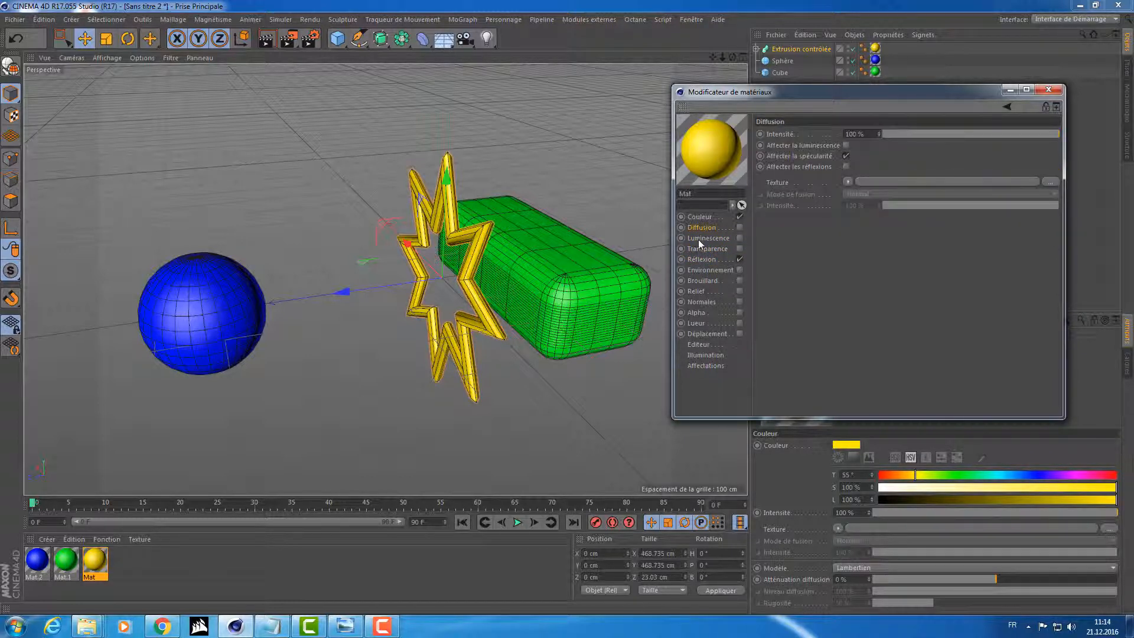
click(697, 238)
click(696, 249)
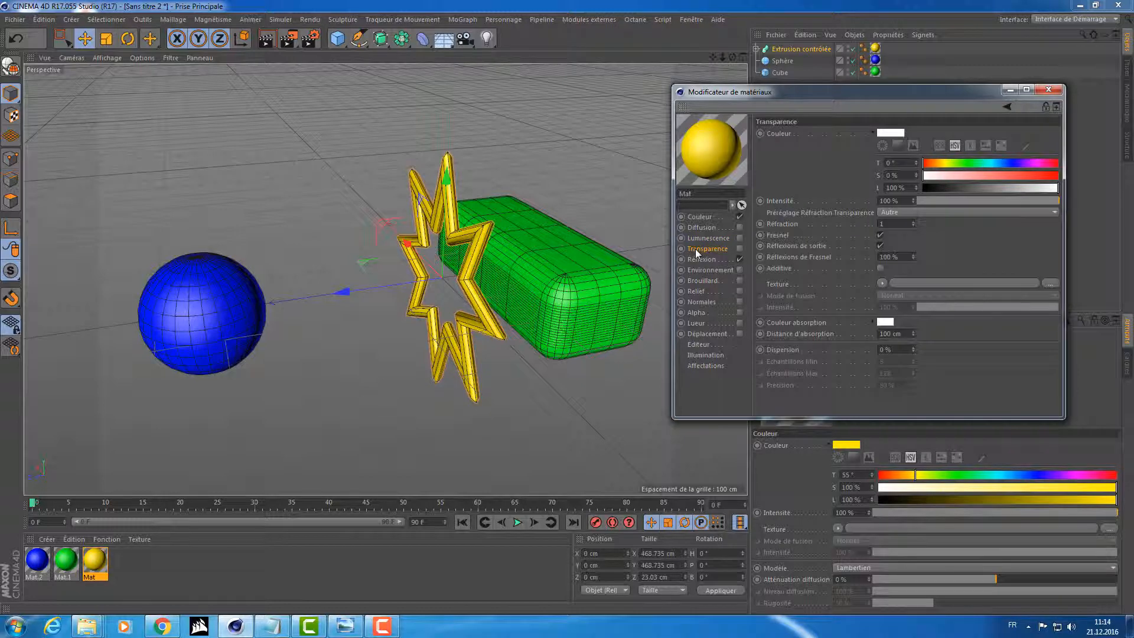
click(698, 216)
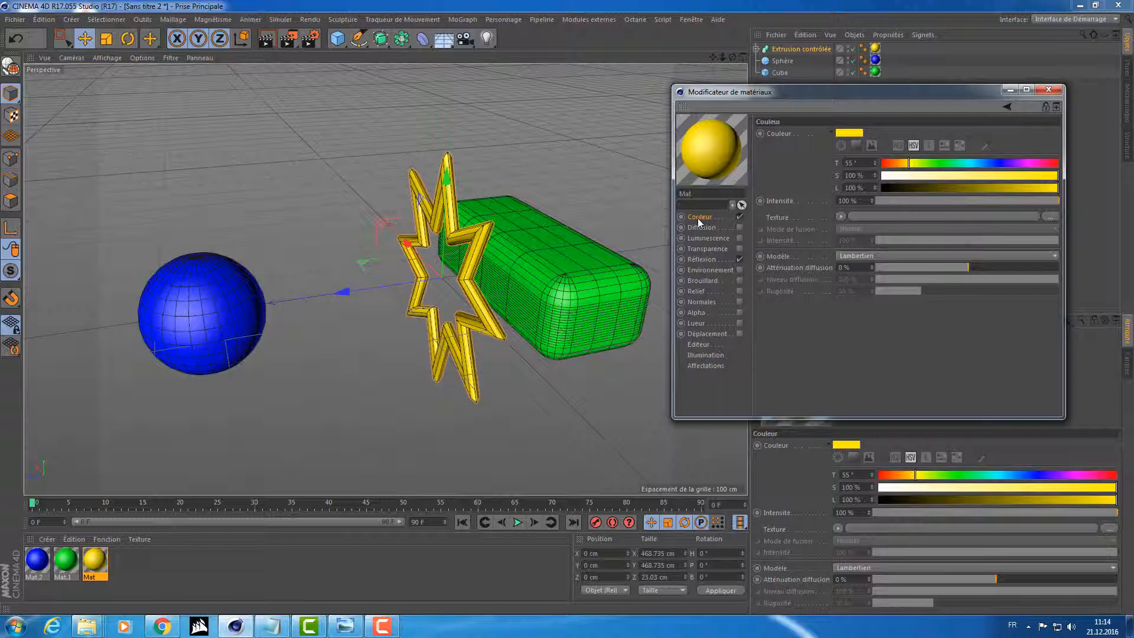
click(361, 383)
alt+drag(327, 335, 369, 326)
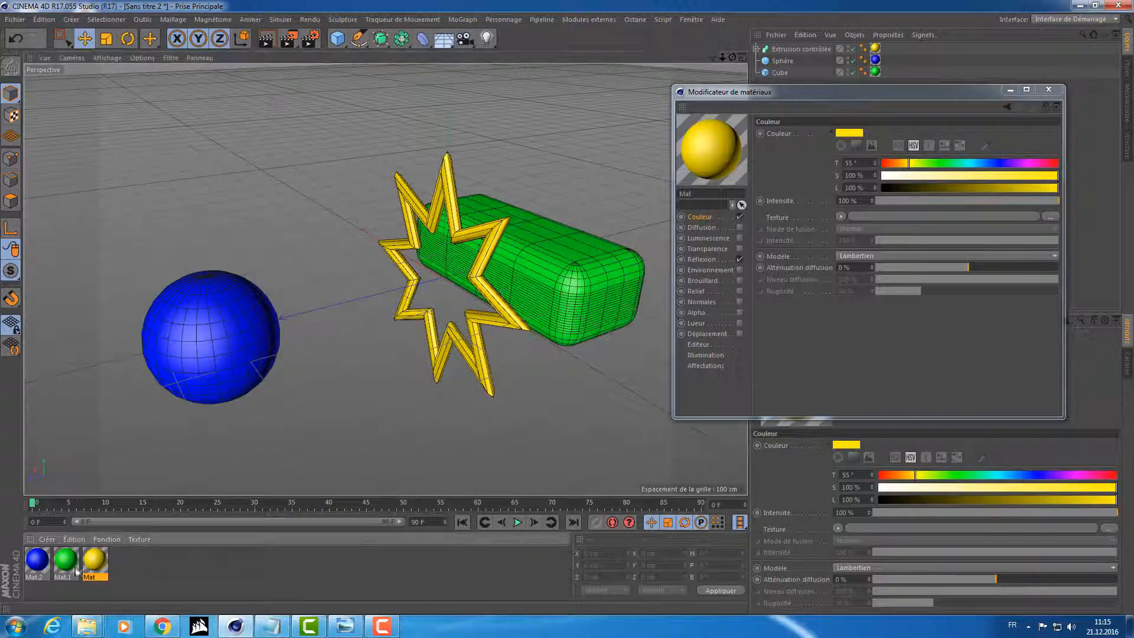
Rename the star's yellow material Mat as Star in the material editor.
drag(214, 575, 50, 563)
click(203, 571)
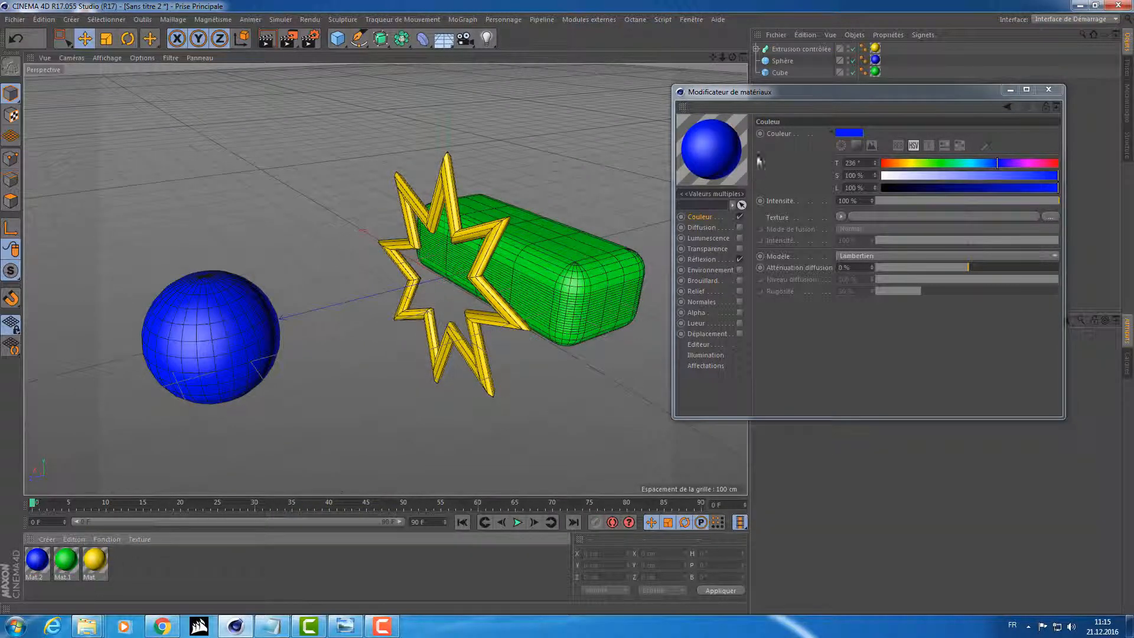
click(94, 561)
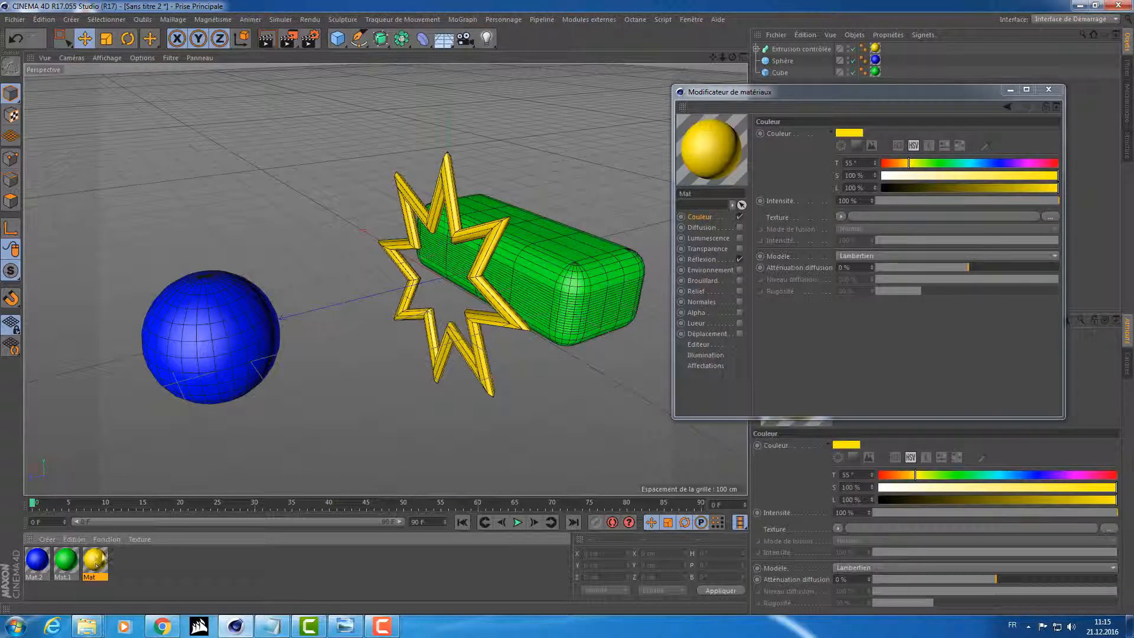
double_click(94, 561)
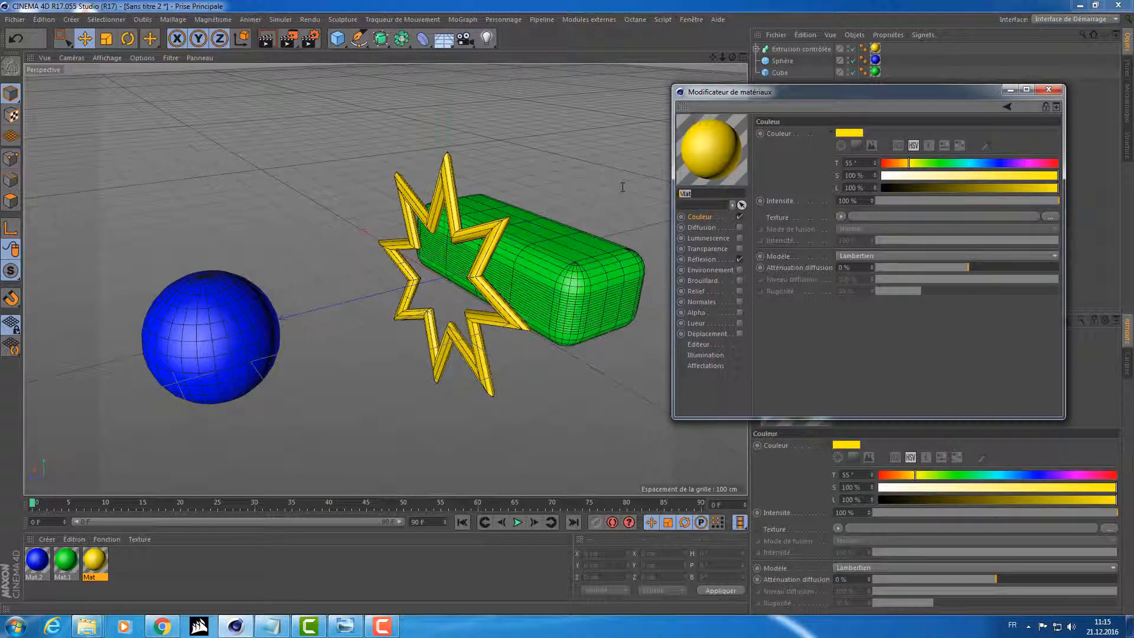
click(560, 304)
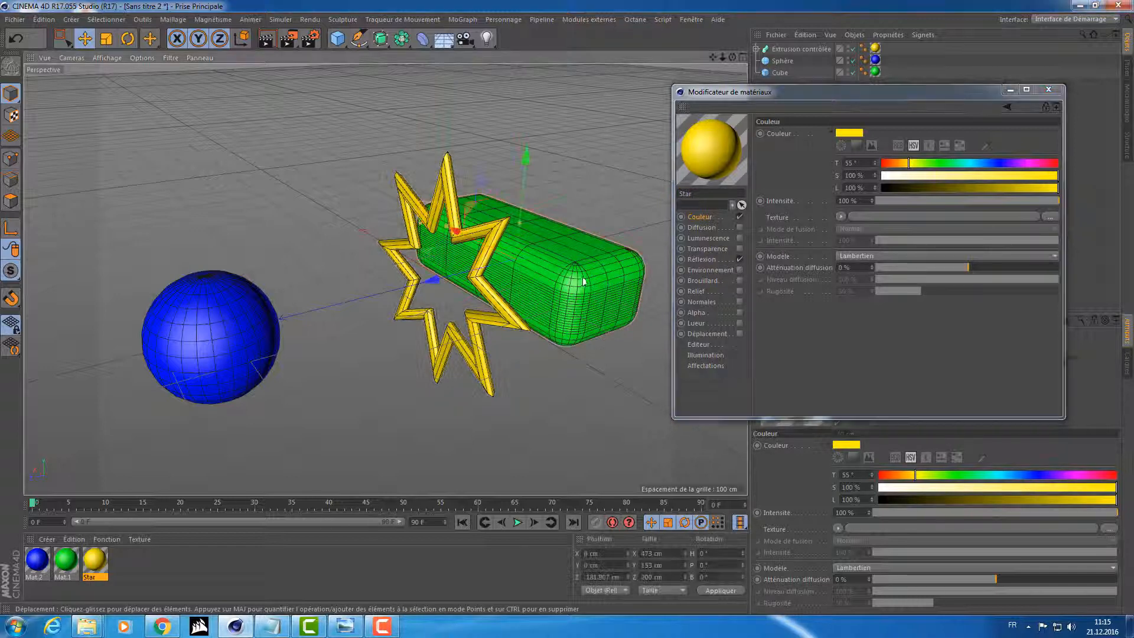
Open the Cube object's green material Mat.1 for editing, rename it as Cube, and close the material editor.
drag(758, 95, 212, 224)
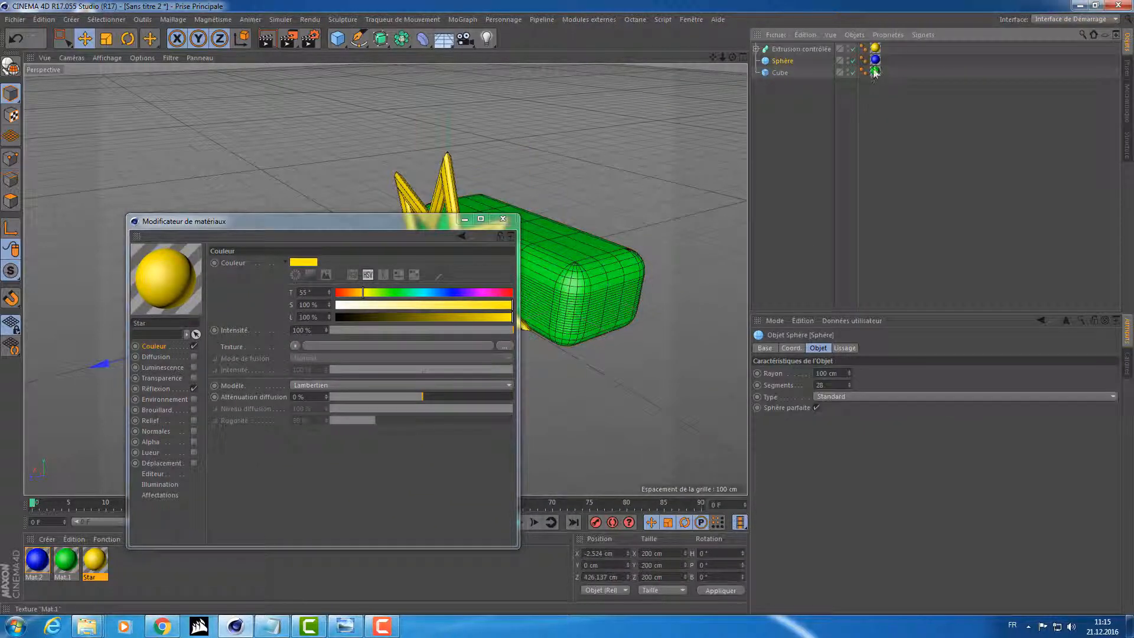
click(874, 72)
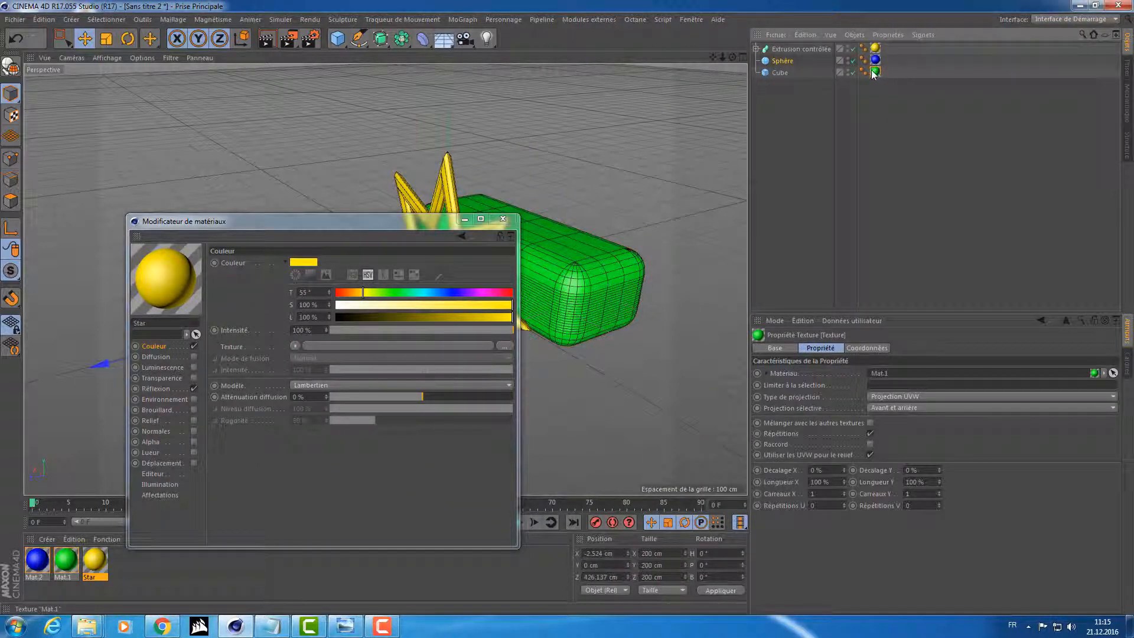
click(806, 77)
click(781, 72)
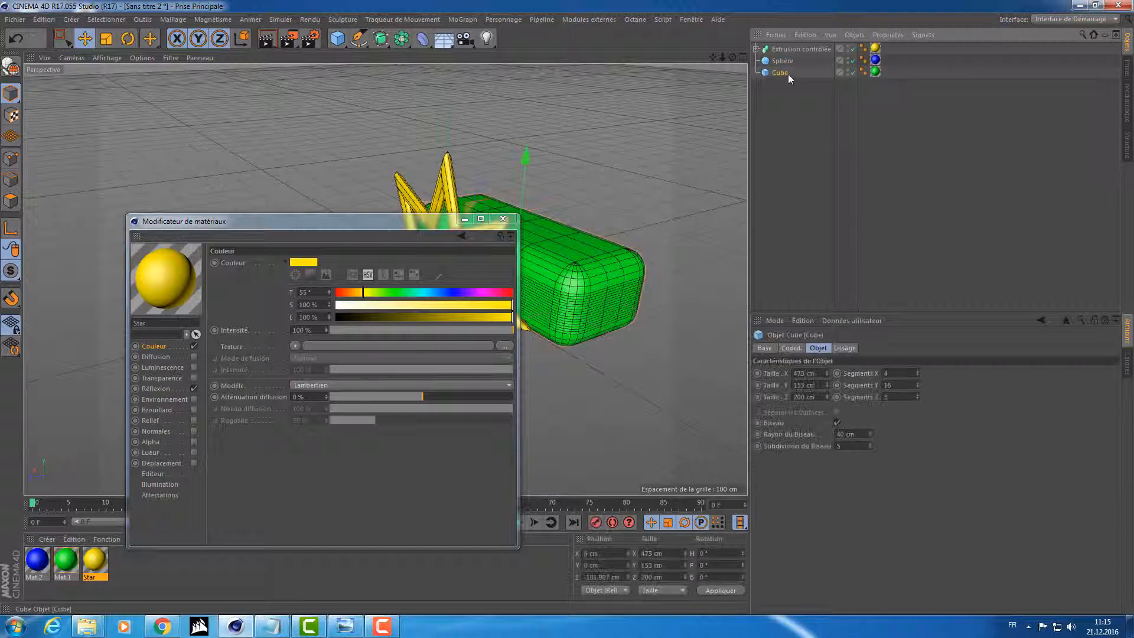
double_click(875, 72)
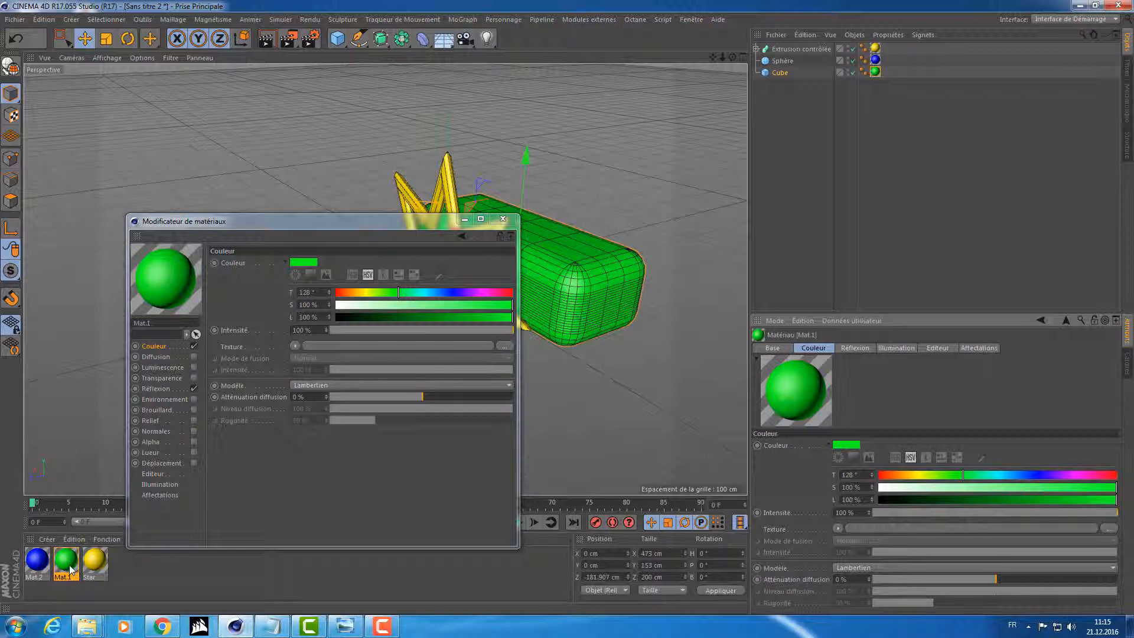
double_click(145, 323)
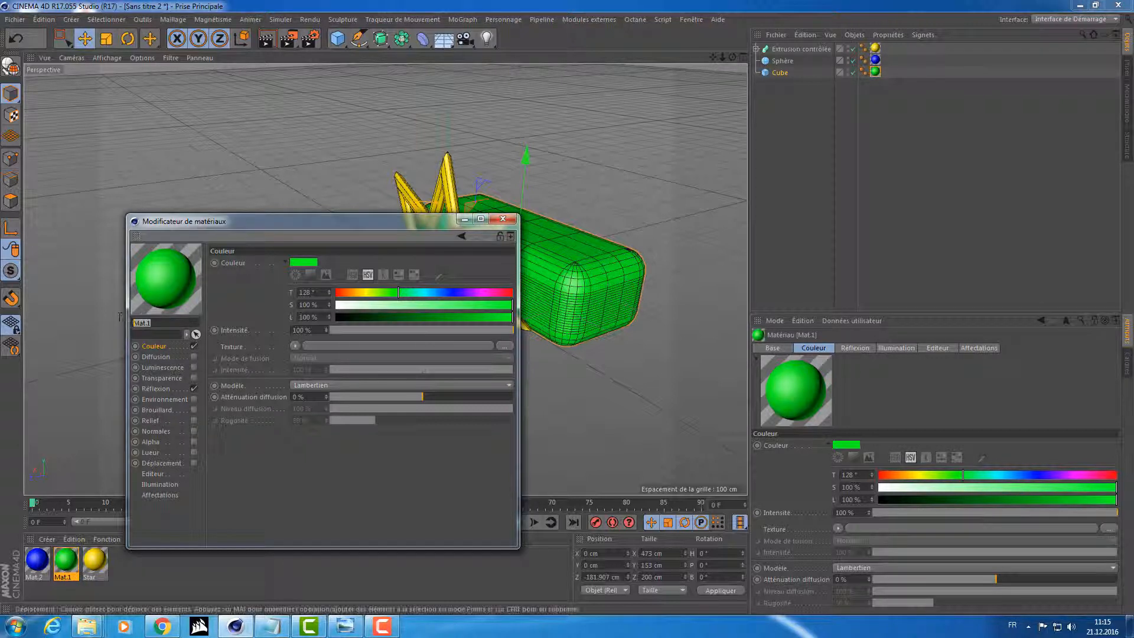
text(Cube)
click(505, 219)
alt+drag(594, 255, 568, 260)
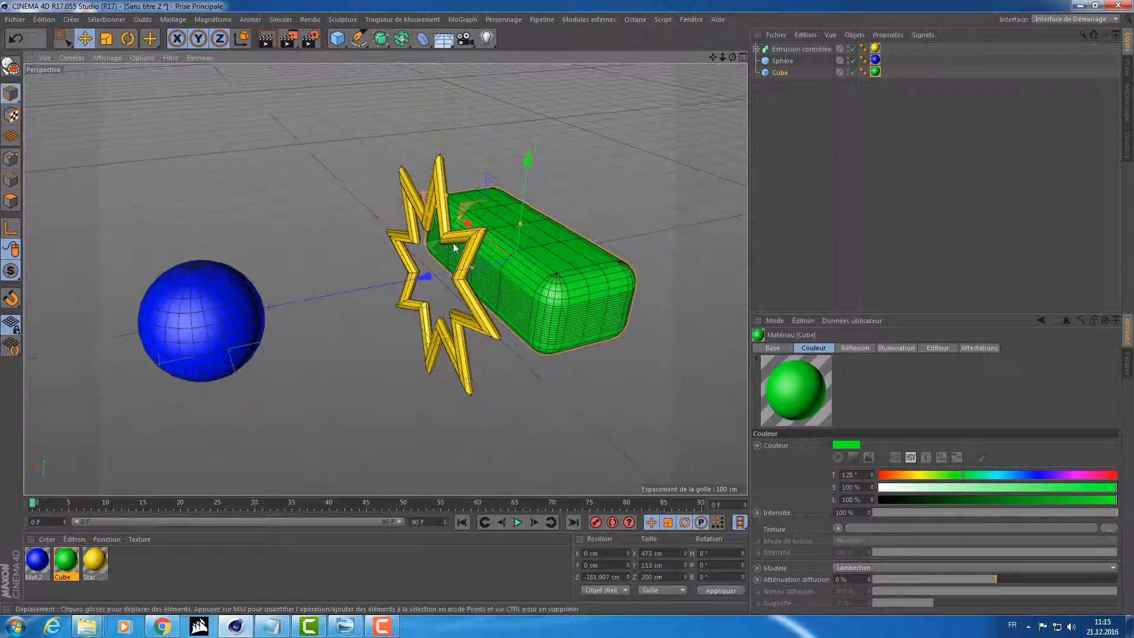
Try a paler saturation on the star's Star material, return it to 100%, and close the material editor.
click(455, 244)
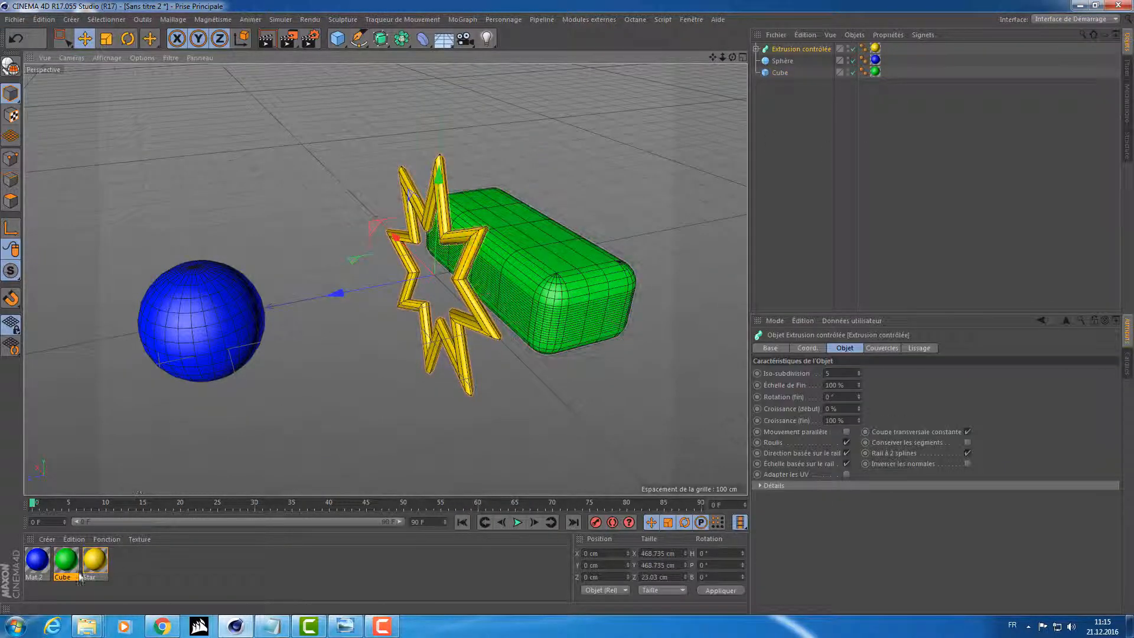
double_click(94, 561)
drag(236, 79, 603, 112)
drag(784, 202, 977, 207)
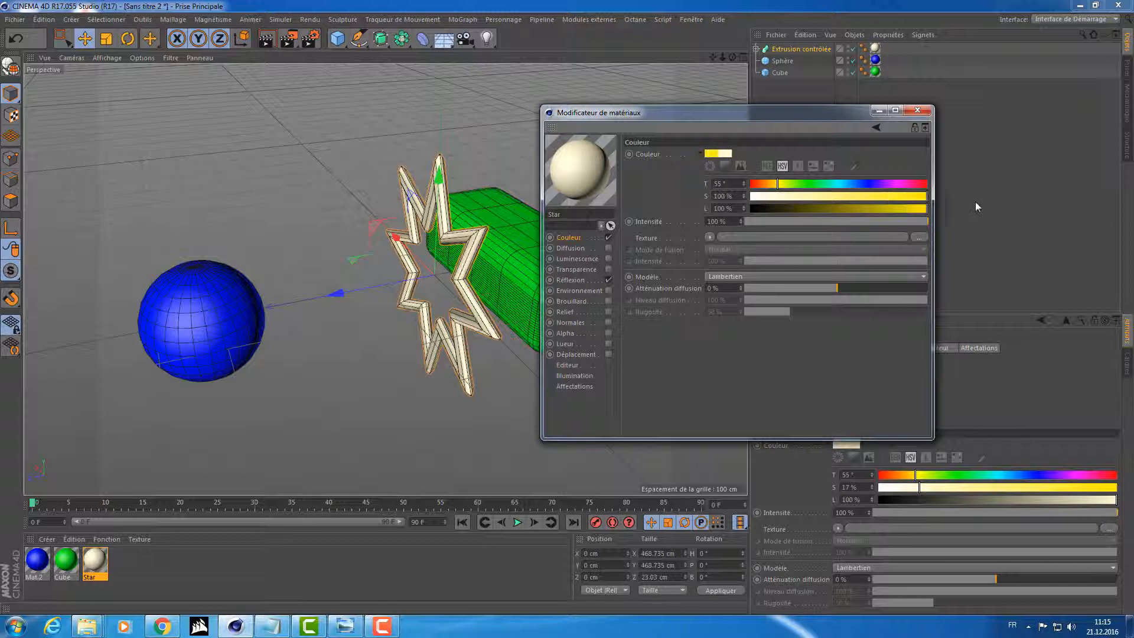
click(917, 110)
alt+drag(530, 246, 595, 234)
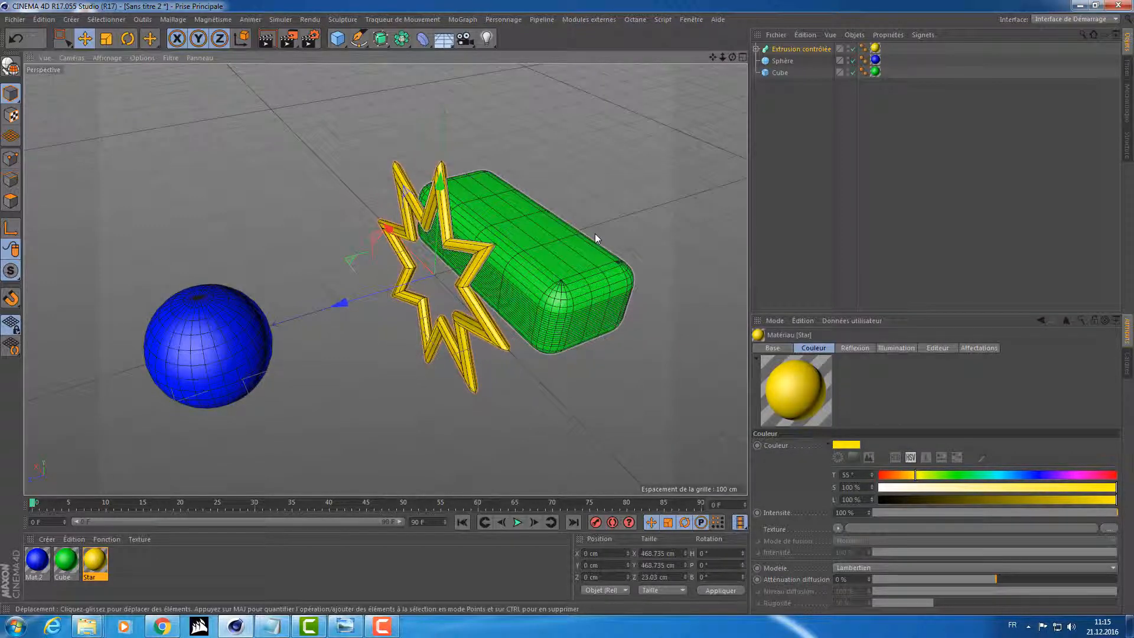